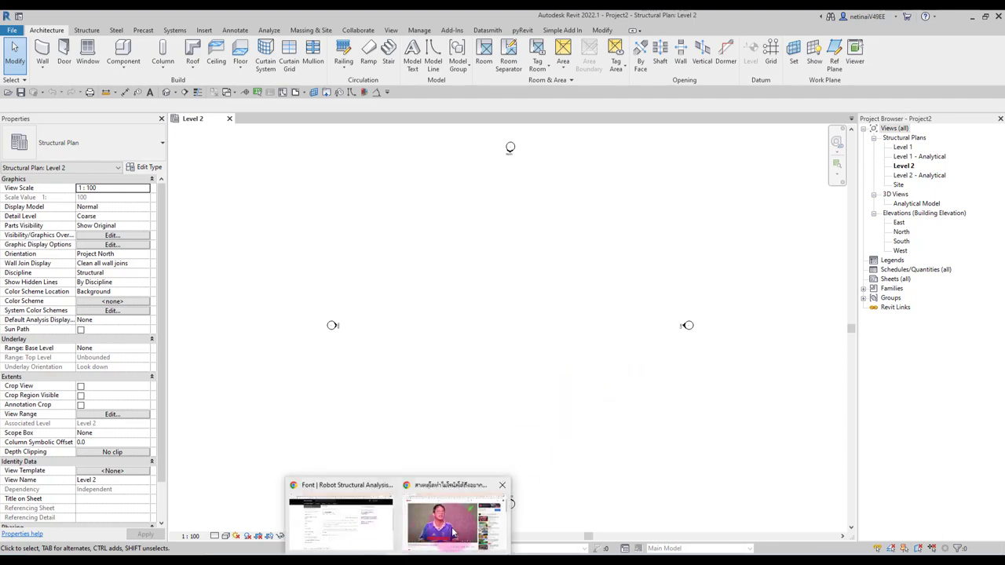
Read through the forum post in the browser, then return to the Revit model
{"action": "left_click", "coordinate": [509, 504]}
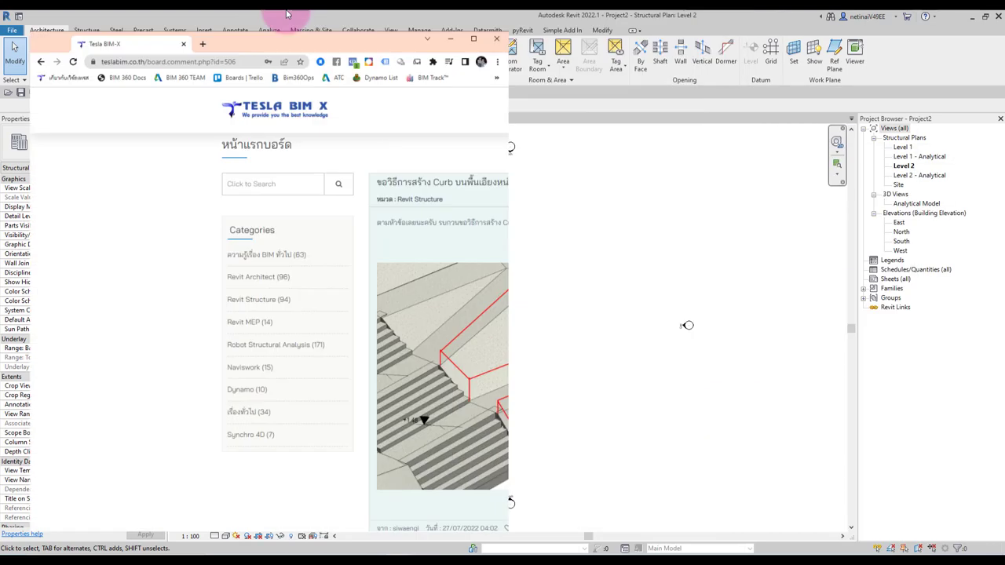
{"action": "scroll", "coordinate": [464, 202], "scroll_direction": "up", "scroll_amount": 1, "text": "ctrl"}
{"action": "scroll", "coordinate": [464, 203], "scroll_direction": "up", "scroll_amount": 1, "text": "ctrl"}
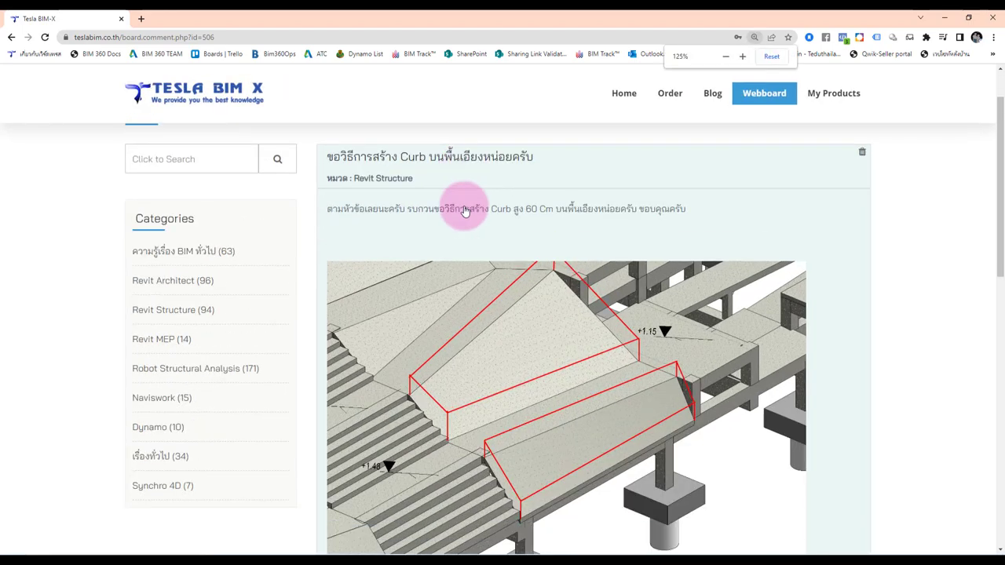
{"action": "scroll", "coordinate": [463, 212], "scroll_direction": "down", "scroll_amount": 5}
{"action": "scroll", "coordinate": [403, 236], "scroll_direction": "up", "scroll_amount": 1}
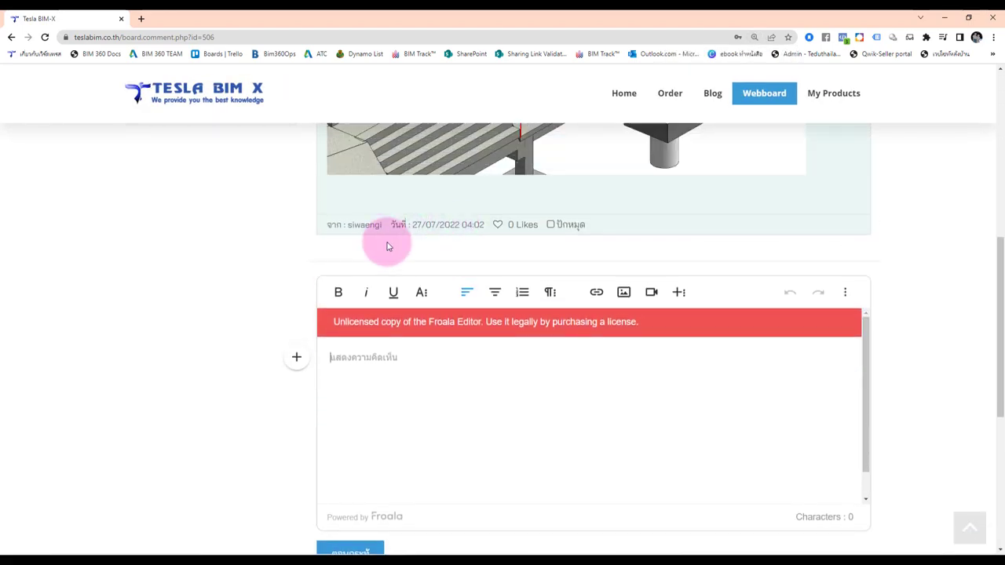
{"action": "scroll", "coordinate": [387, 247], "scroll_direction": "up", "scroll_amount": 2}
{"action": "scroll", "coordinate": [411, 263], "scroll_direction": "up", "scroll_amount": 2}
{"action": "scroll", "coordinate": [382, 476], "scroll_direction": "up", "scroll_amount": 1}
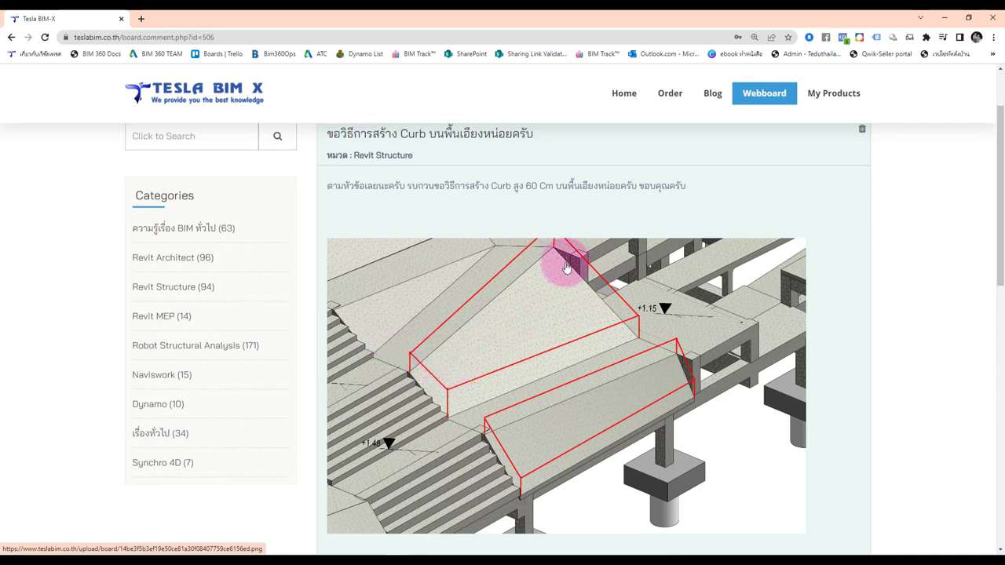
{"action": "left_click", "coordinate": [944, 22]}
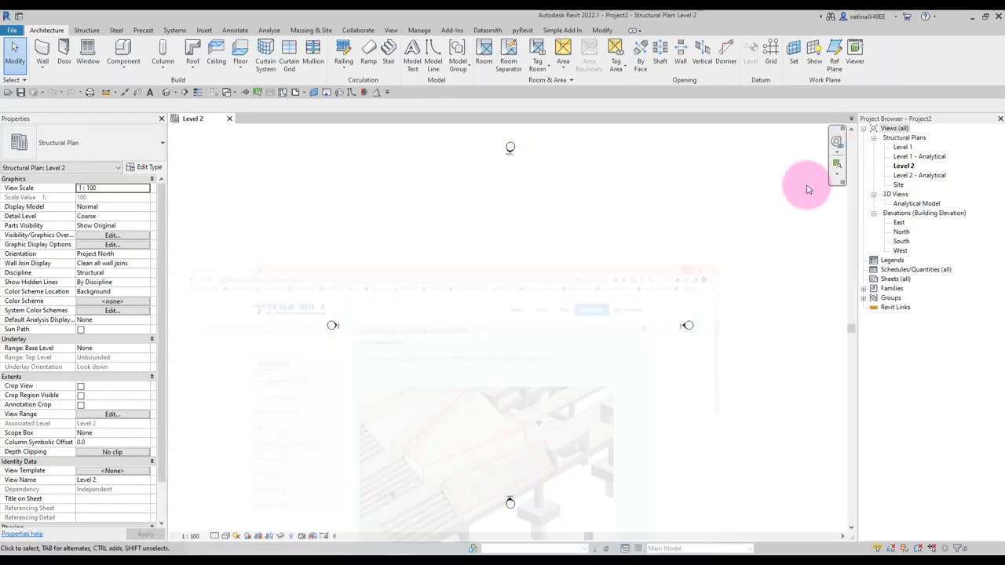
Sketch a 16000 × 23000 rectangular architectural floor and switch to the default 3D view
{"action": "left_click", "coordinate": [236, 74]}
{"action": "left_click", "coordinate": [223, 91]}
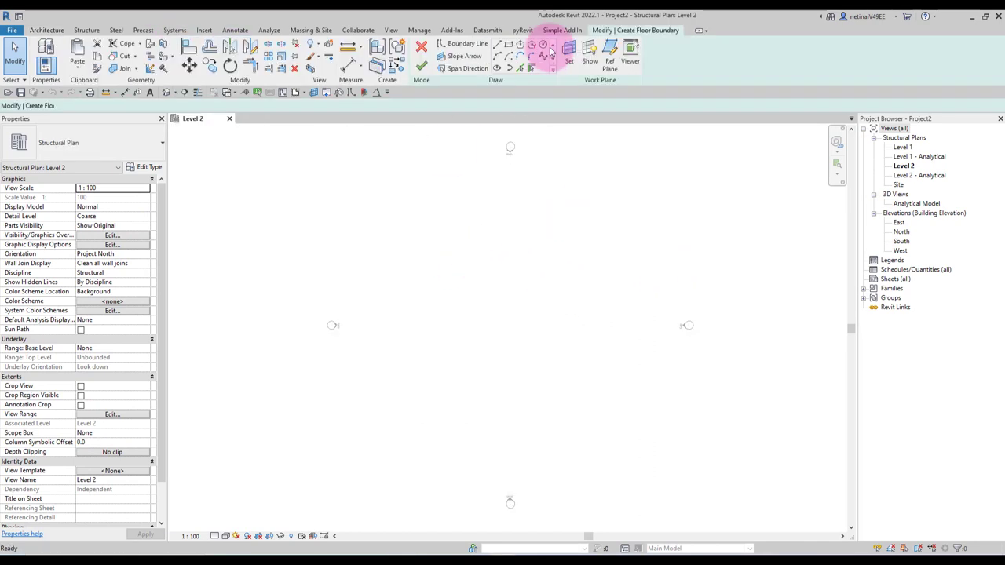
{"action": "left_click", "coordinate": [509, 44]}
{"action": "left_click", "coordinate": [446, 262]}
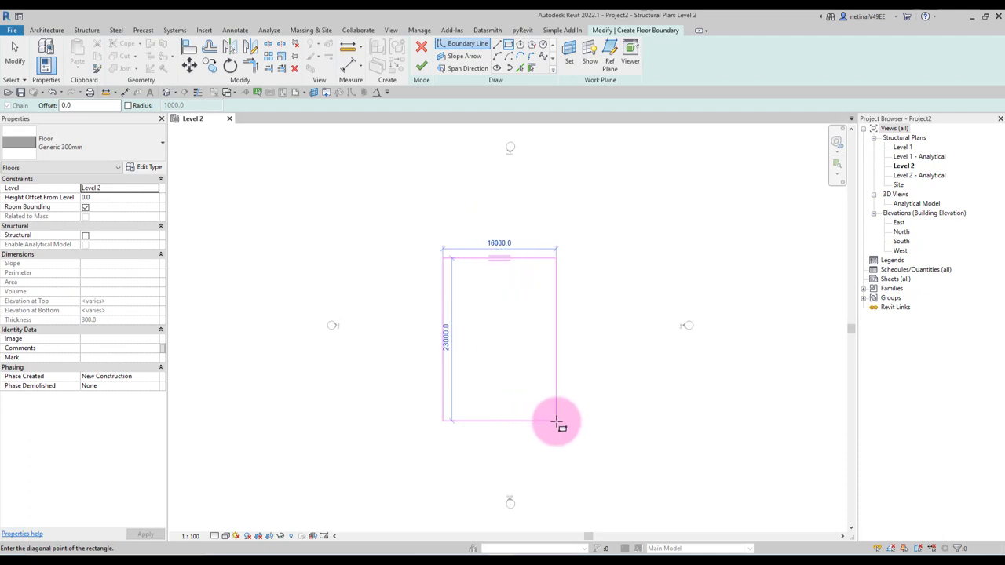
{"action": "left_click", "coordinate": [556, 422]}
{"action": "left_click", "coordinate": [421, 65]}
{"action": "left_click", "coordinate": [402, 182]}
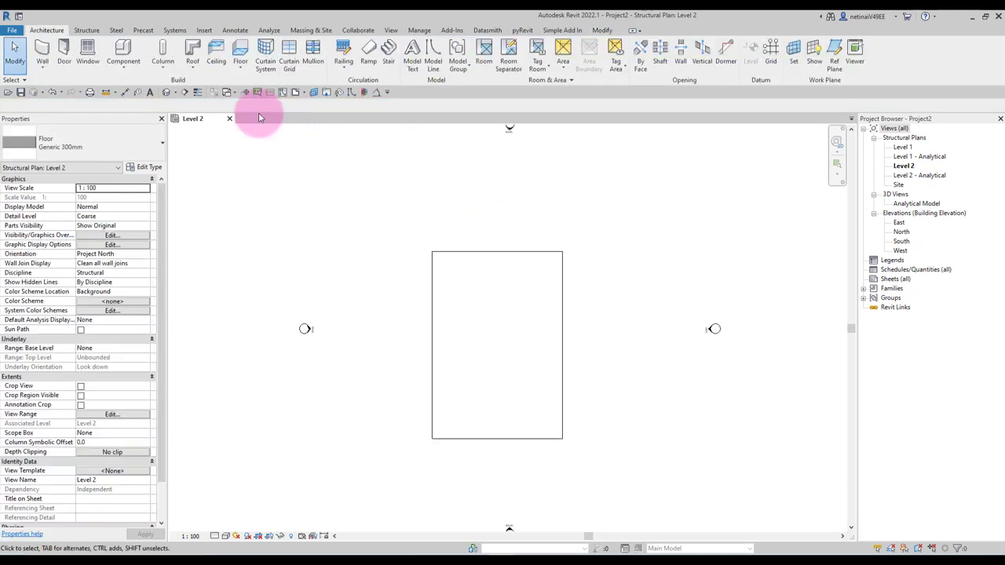
{"action": "left_click", "coordinate": [166, 92]}
Set the 3D view's visual style to Shaded
{"action": "left_click", "coordinate": [209, 513]}
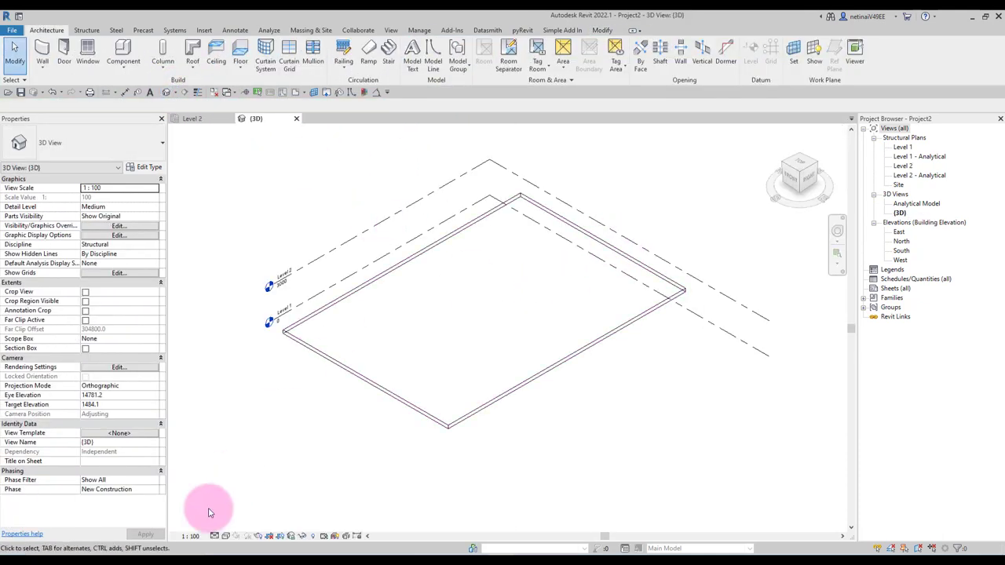
{"action": "left_click", "coordinate": [223, 537]}
{"action": "left_click", "coordinate": [286, 504]}
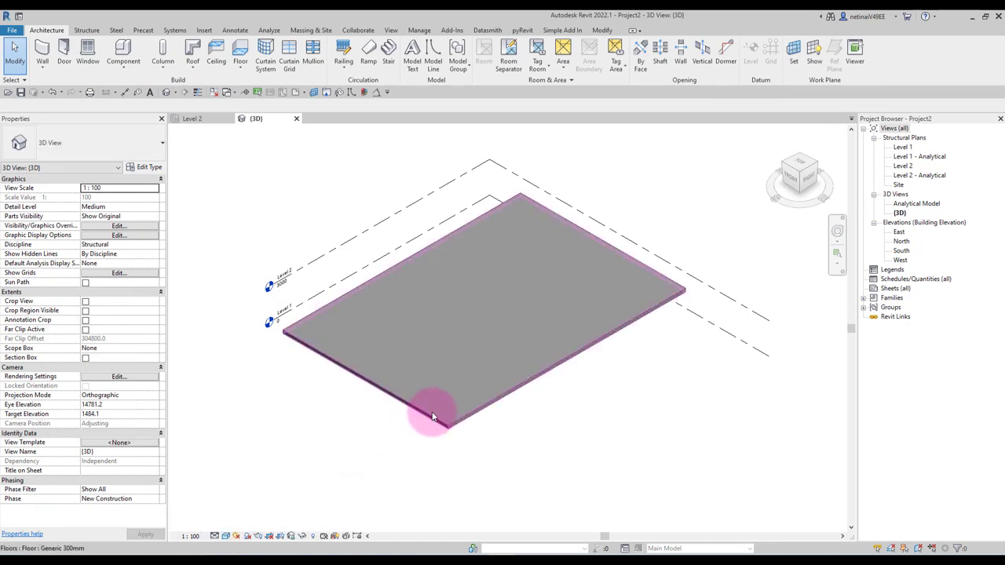
Raise the floor's short edge to elevation 500 with Modify Sub Elements so the slab slopes
{"action": "left_click", "coordinate": [430, 417]}
{"action": "left_click", "coordinate": [464, 63]}
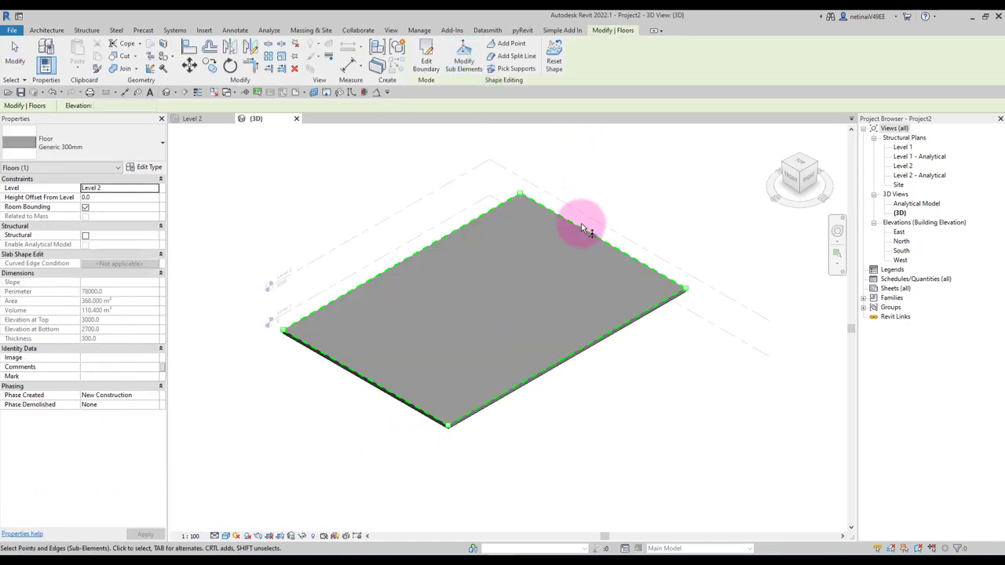
{"action": "left_click", "coordinate": [603, 234]}
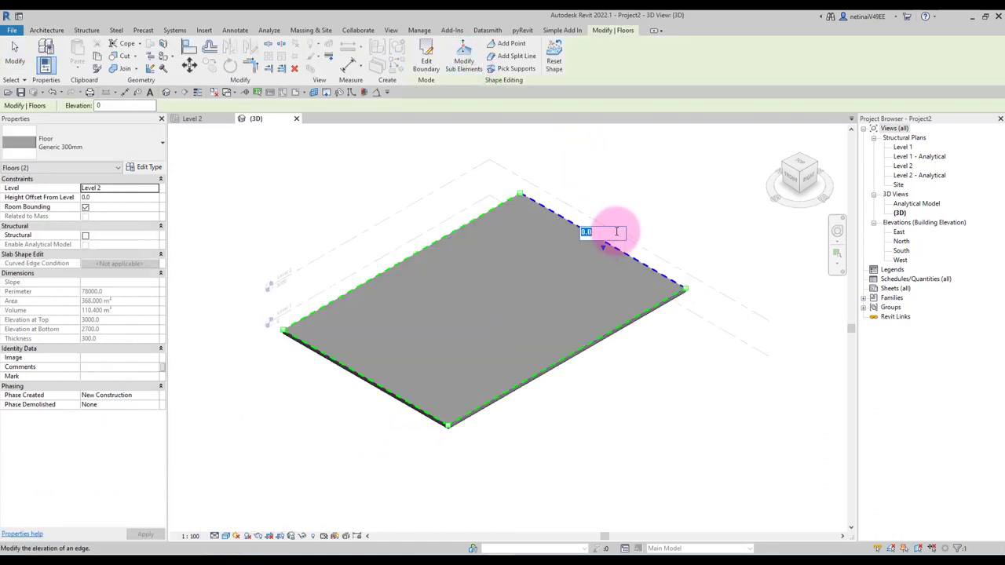
{"action": "type", "text": "00"}
{"action": "key", "text": "Return"}
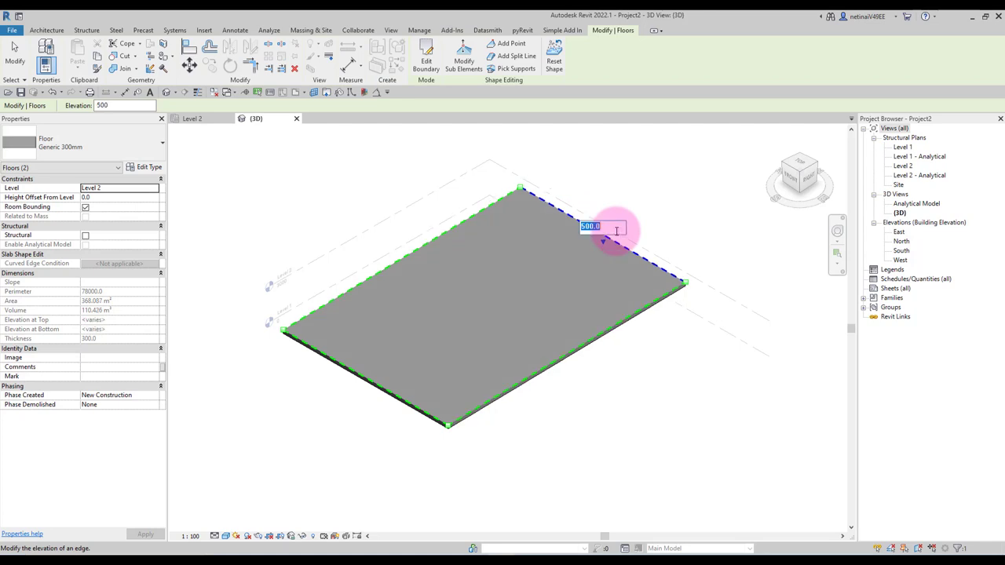
{"action": "type", "text": "00"}
{"action": "key", "text": "Return"}
{"action": "left_click", "coordinate": [549, 166]}
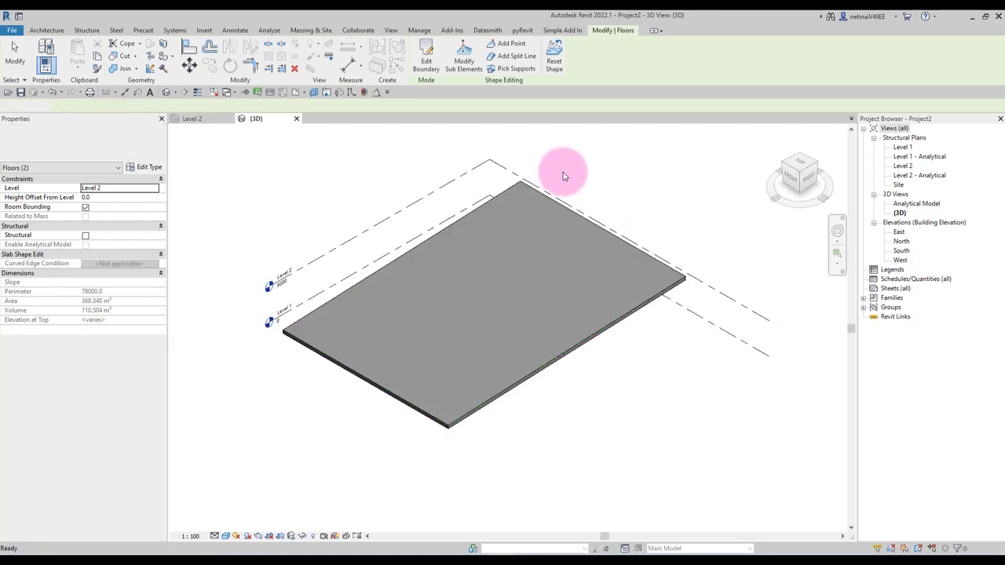
{"action": "mouse_move", "coordinate": [636, 369]}
{"action": "middle_mouse_down", "text": "shift"}
{"action": "mouse_move", "coordinate": [644, 307]}
{"action": "mouse_move", "coordinate": [601, 252]}
{"action": "mouse_move", "coordinate": [538, 240]}
{"action": "mouse_move", "coordinate": [632, 347]}
{"action": "mouse_move", "coordinate": [321, 343]}
{"action": "mouse_move", "coordinate": [469, 382]}
{"action": "middle_mouse_up", "text": "shift"}
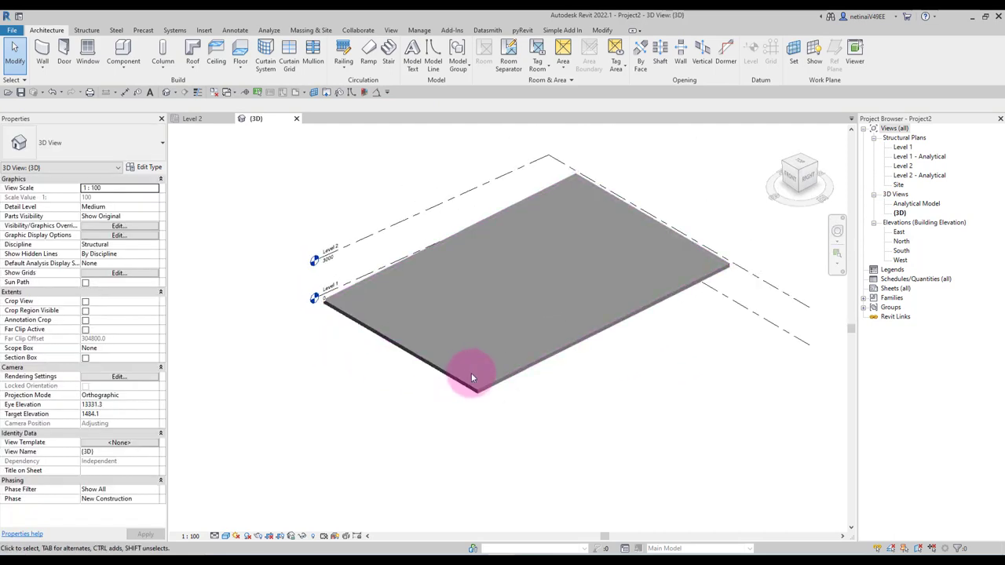
Drag the floor's boundary lines inward, making the short edge 16100, and finish the sketch
{"action": "double_click", "coordinate": [516, 379]}
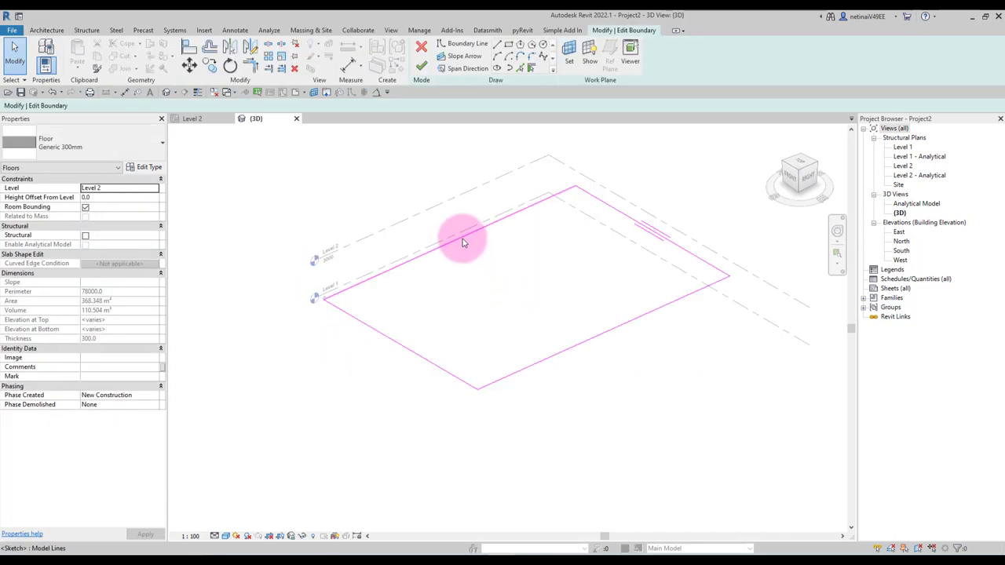
{"action": "left_click_drag", "start_coordinate": [461, 241], "coordinate": [440, 366]}
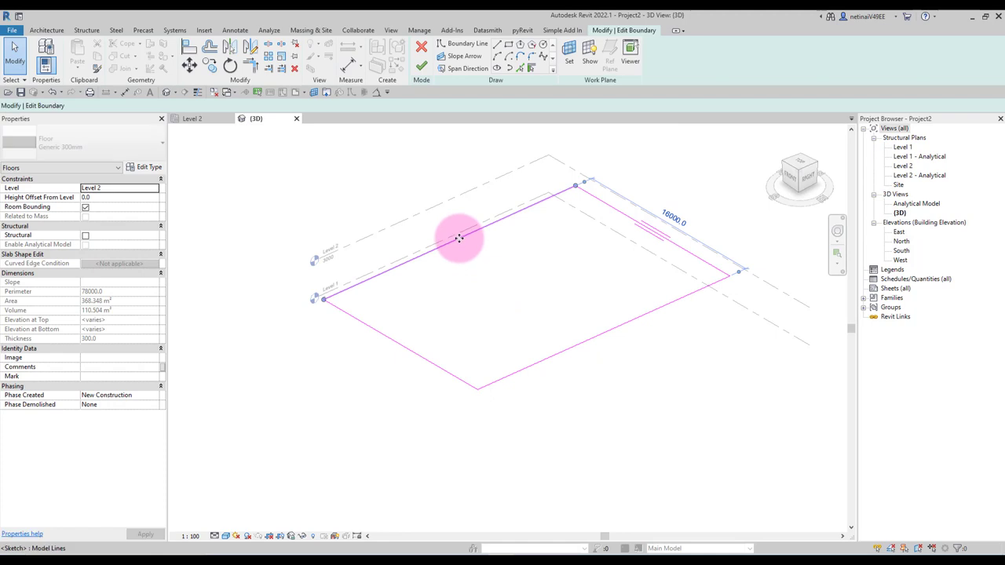
{"action": "left_click", "coordinate": [442, 366]}
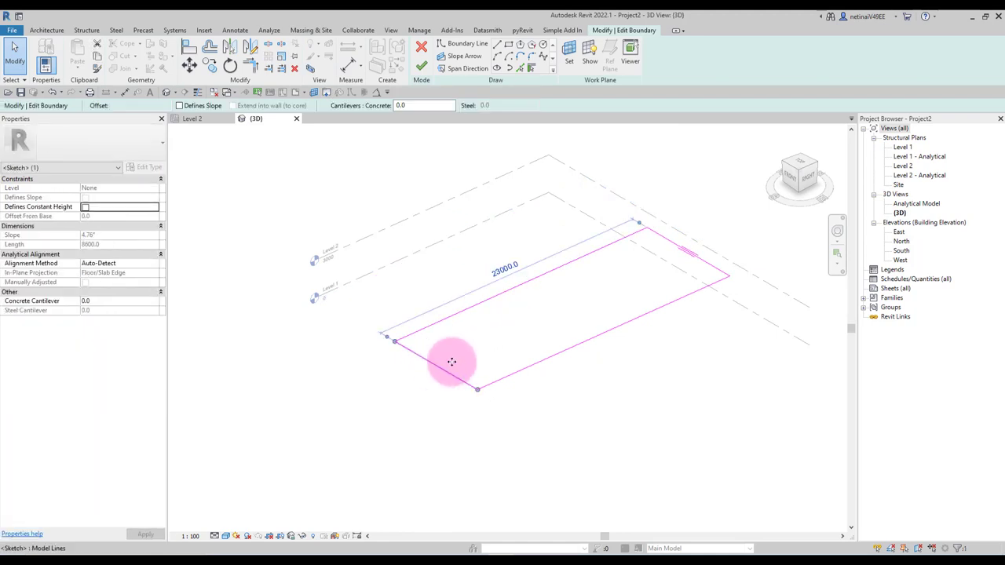
{"action": "left_click_drag", "start_coordinate": [451, 363], "coordinate": [526, 328]}
{"action": "left_click", "coordinate": [705, 261]}
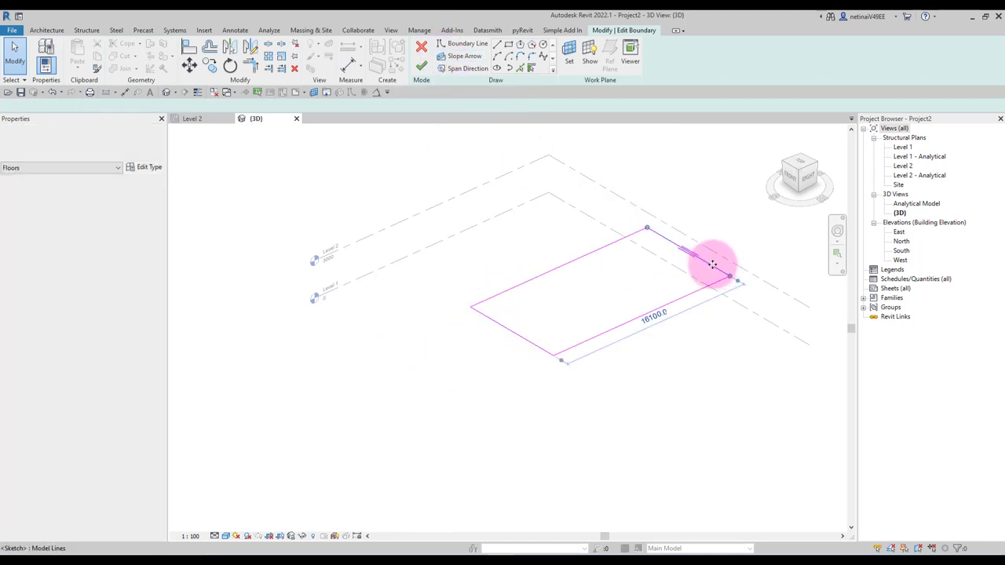
{"action": "left_click", "coordinate": [420, 65]}
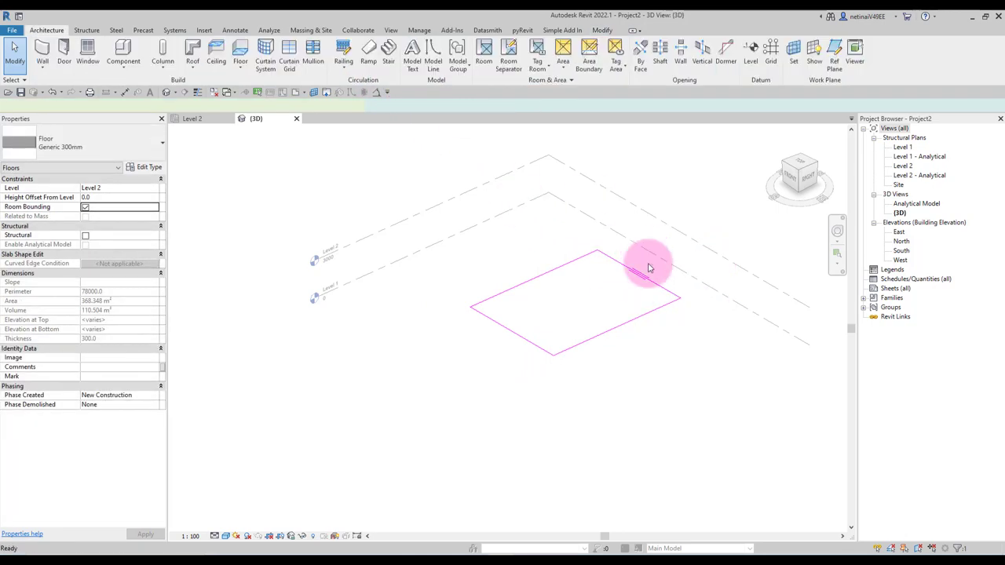
{"action": "left_click", "coordinate": [616, 294]}
{"action": "left_click", "coordinate": [696, 419]}
{"action": "mouse_move", "coordinate": [696, 419]}
{"action": "middle_mouse_down", "text": "shift"}
{"action": "mouse_move", "coordinate": [731, 406]}
{"action": "mouse_move", "coordinate": [656, 300]}
{"action": "mouse_move", "coordinate": [707, 421]}
{"action": "mouse_move", "coordinate": [668, 393]}
{"action": "middle_mouse_up", "text": "shift"}
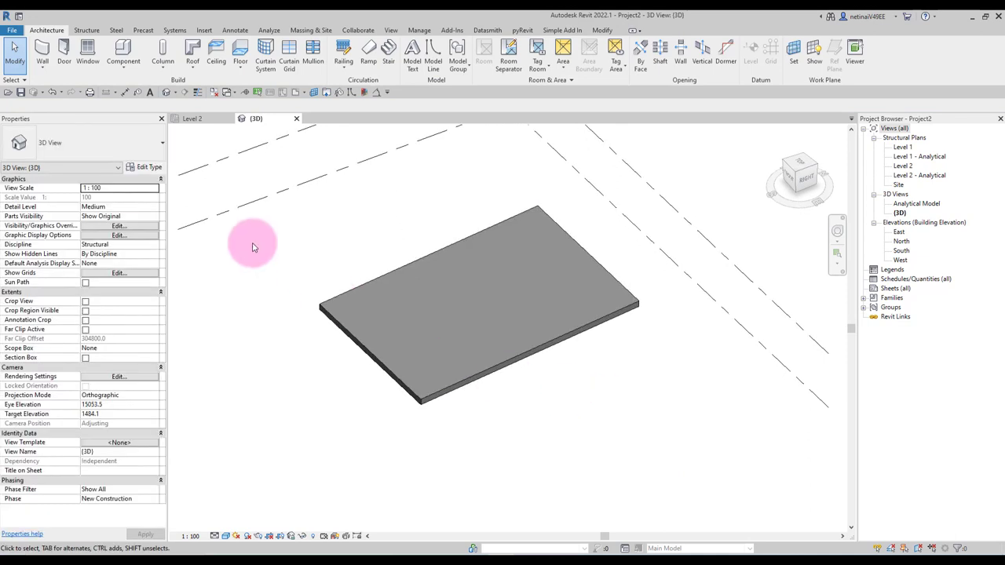
Create a Model In-Place family in the Walls category with the default name and launch Sweep
{"action": "middle_click_drag", "start_coordinate": [300, 246], "coordinate": [313, 217]}
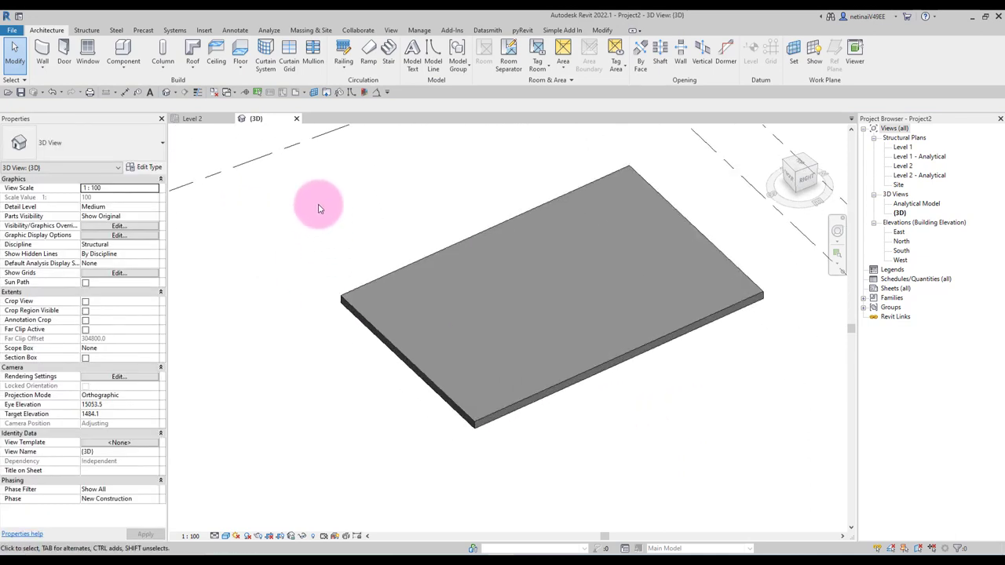
{"action": "left_click", "coordinate": [122, 71]}
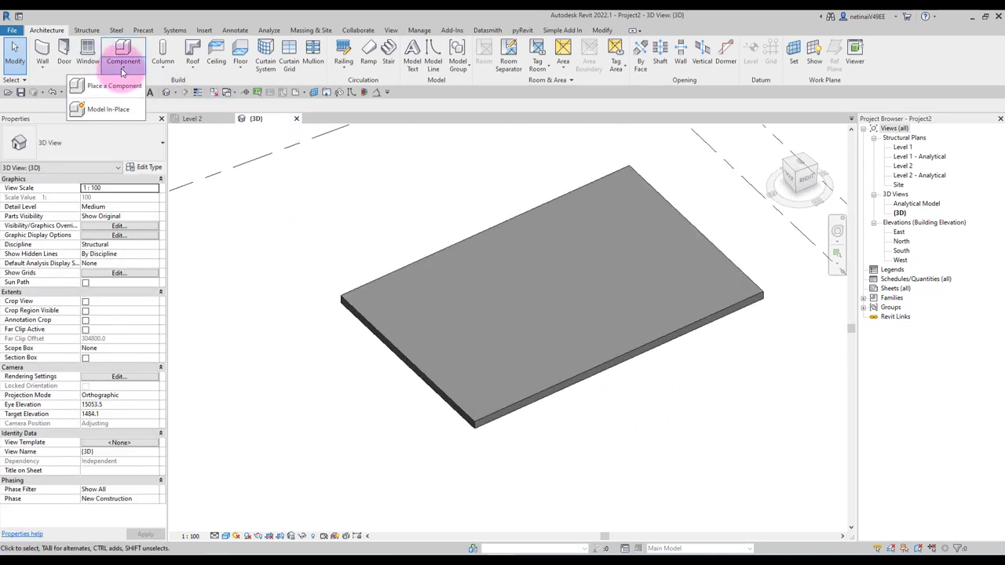
{"action": "left_click", "coordinate": [111, 114]}
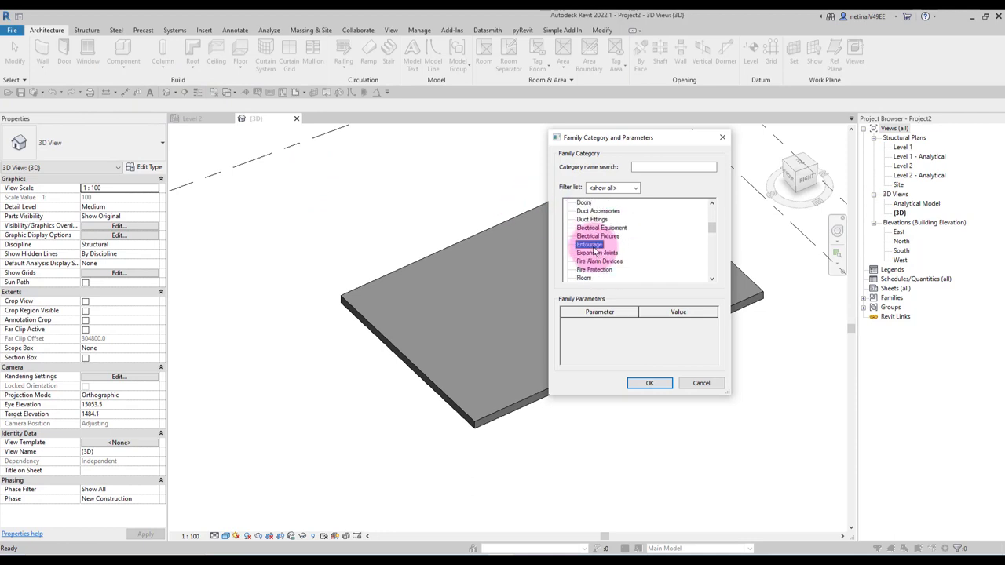
{"action": "left_click", "coordinate": [650, 385]}
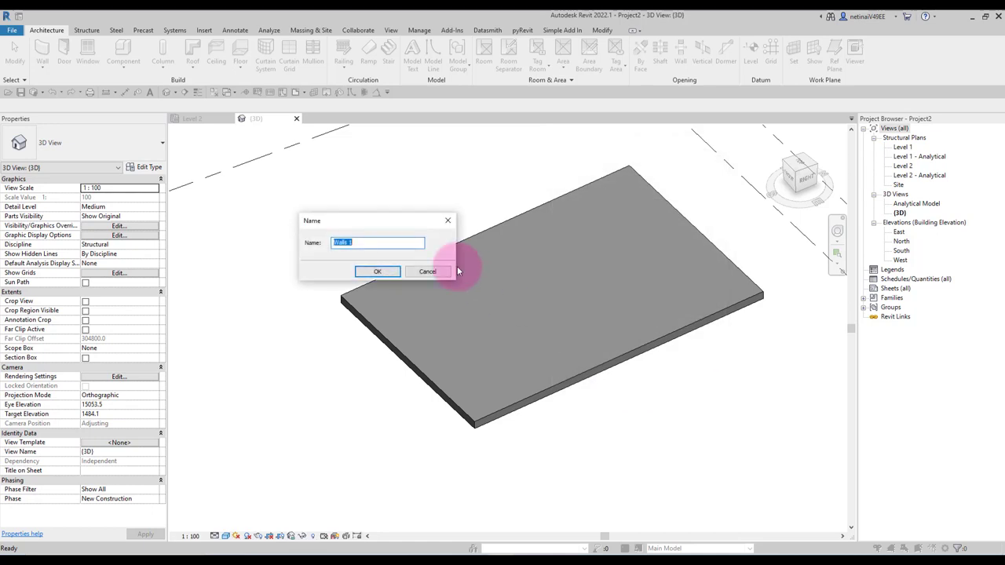
{"action": "left_click", "coordinate": [374, 264]}
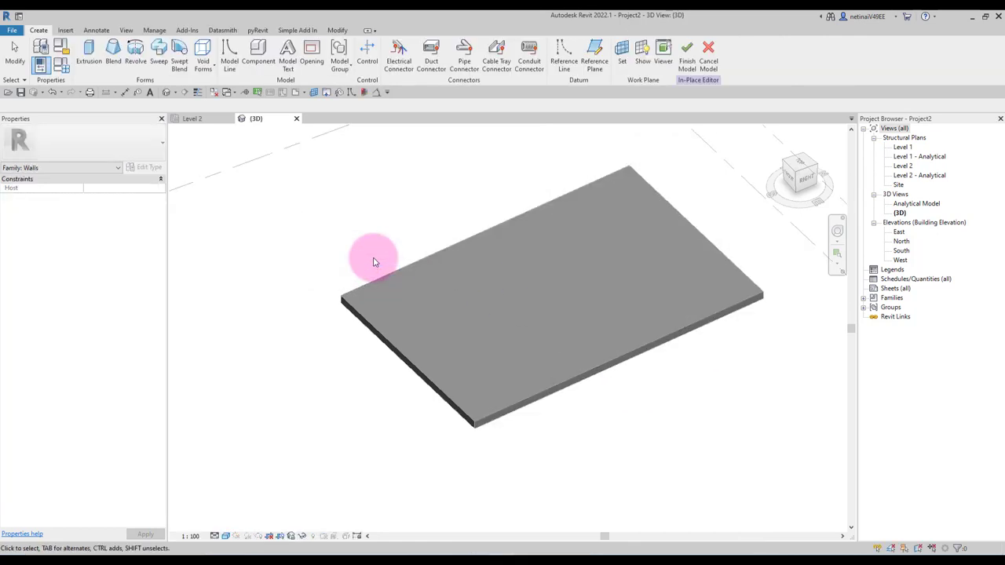
{"action": "left_click", "coordinate": [157, 56]}
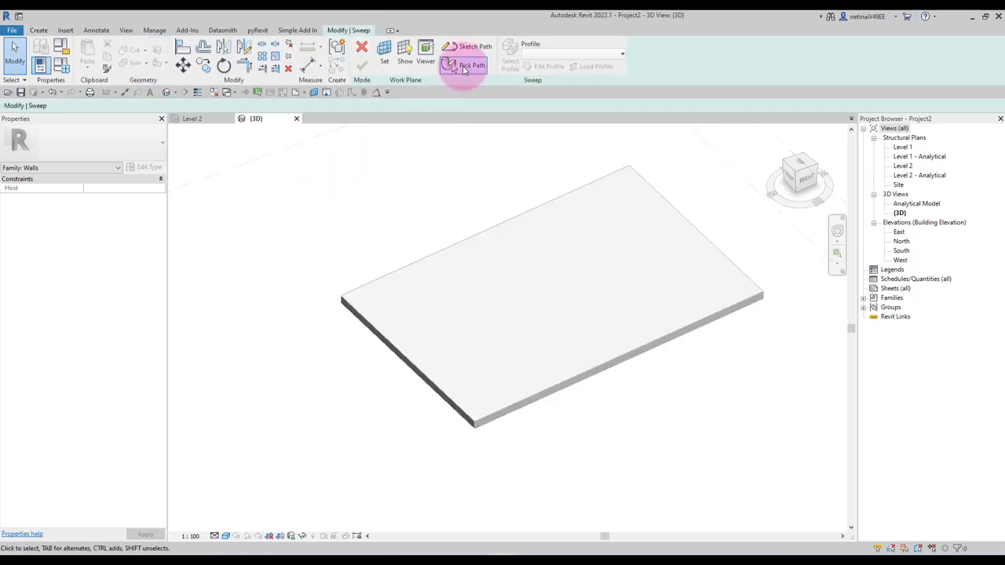
Pick the slab's front-left edge as the sweep path
{"action": "left_click", "coordinate": [463, 68]}
{"action": "left_click", "coordinate": [401, 353]}
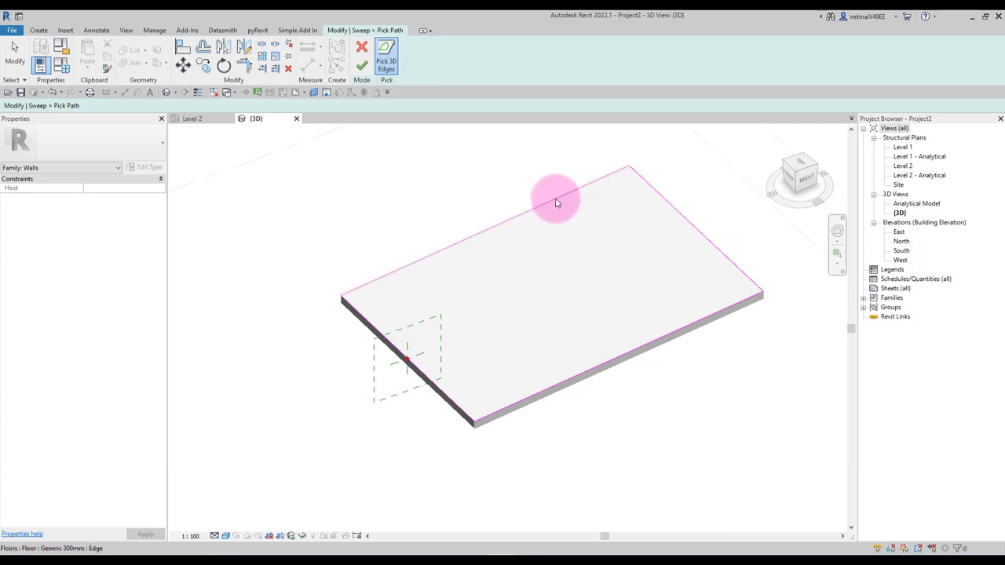
{"action": "left_click", "coordinate": [362, 66]}
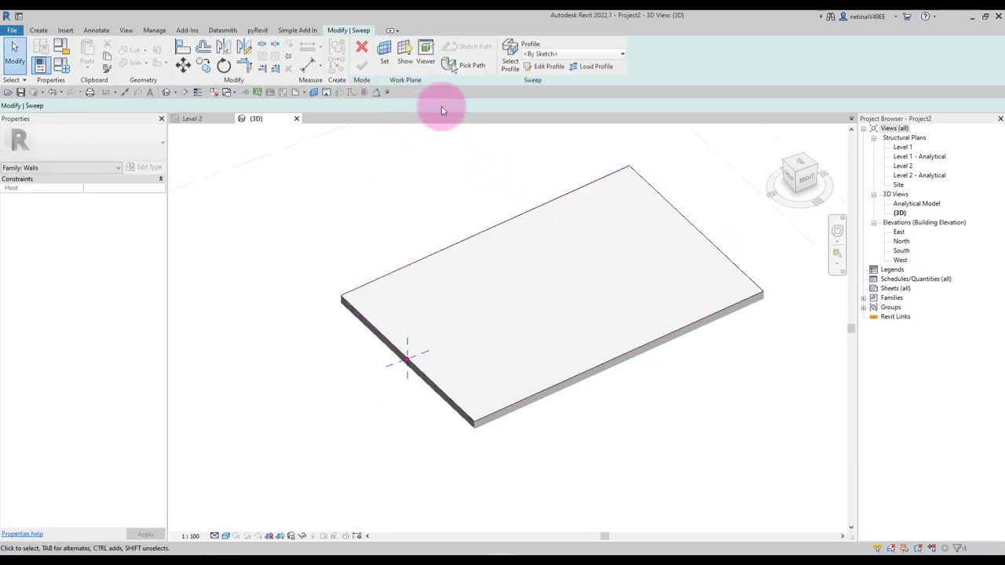
Sketch a closed rectangular curb profile standing on the slab edge
{"action": "left_click", "coordinate": [511, 61]}
{"action": "left_click", "coordinate": [548, 66]}
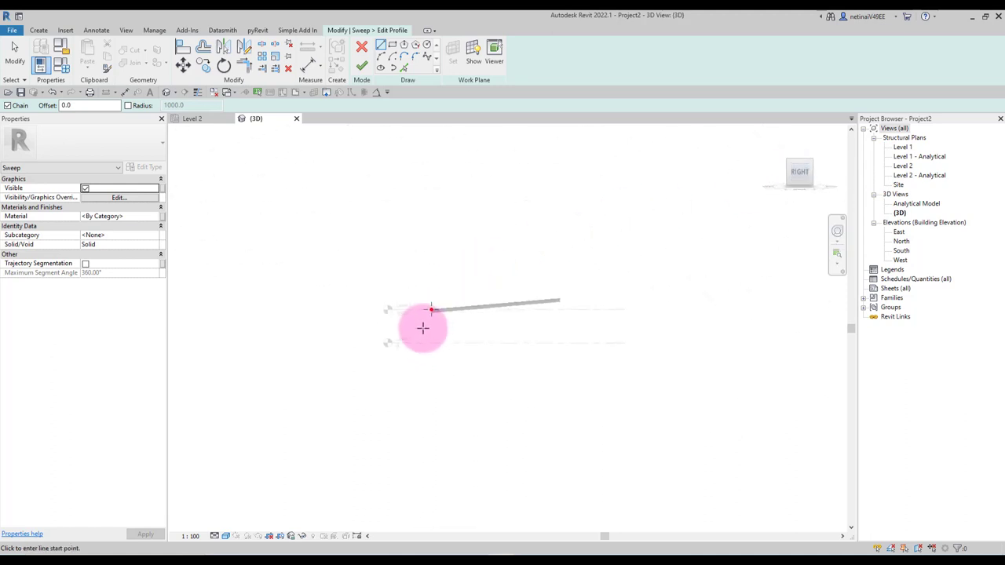
{"action": "scroll", "coordinate": [271, 287], "scroll_direction": "up", "scroll_amount": 5}
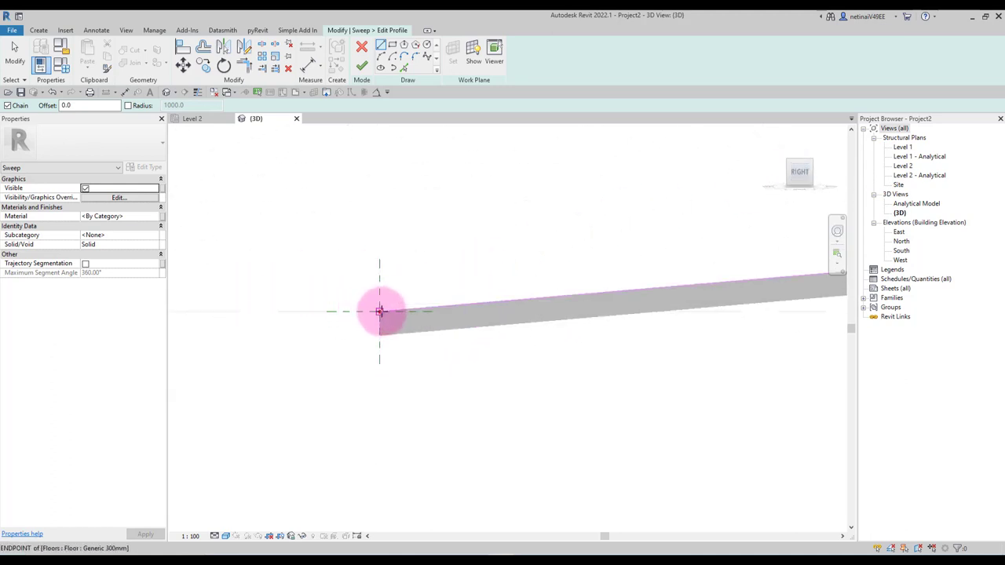
{"action": "left_click", "coordinate": [379, 312]}
{"action": "left_click", "coordinate": [380, 258]}
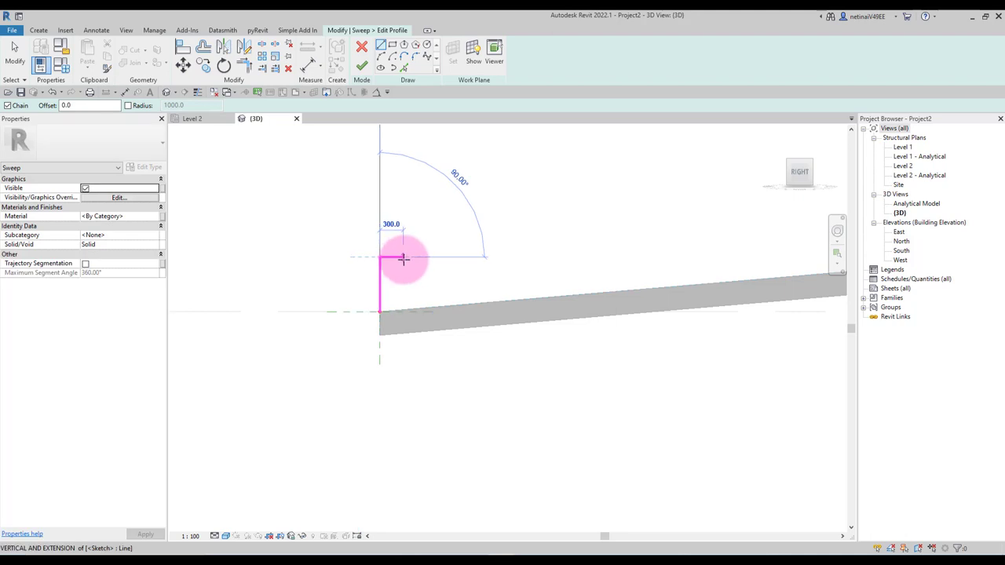
{"action": "left_click", "coordinate": [403, 258]}
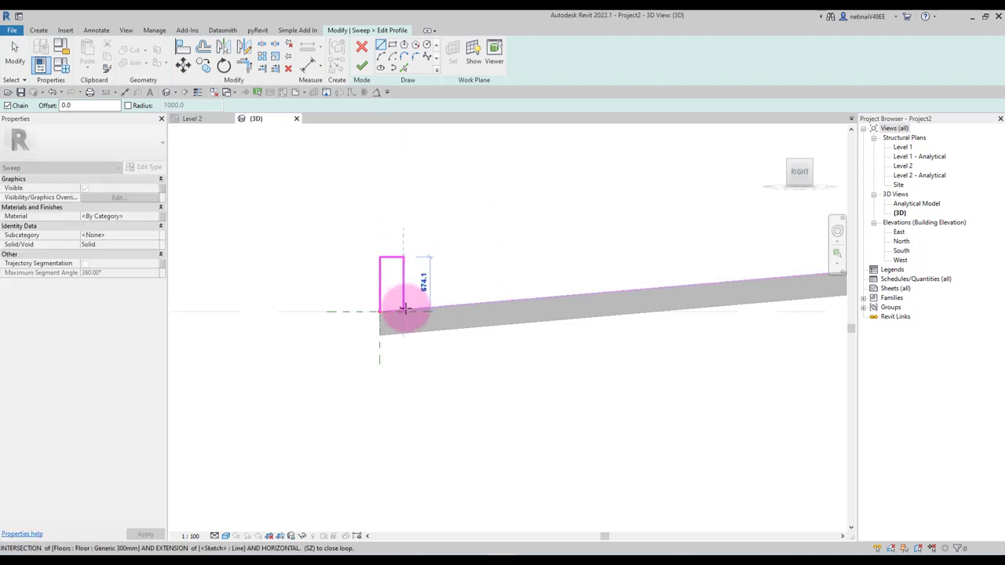
{"action": "left_click", "coordinate": [403, 310]}
{"action": "scroll", "coordinate": [383, 307], "scroll_direction": "up", "scroll_amount": 2}
{"action": "scroll", "coordinate": [377, 318], "scroll_direction": "up", "scroll_amount": 3}
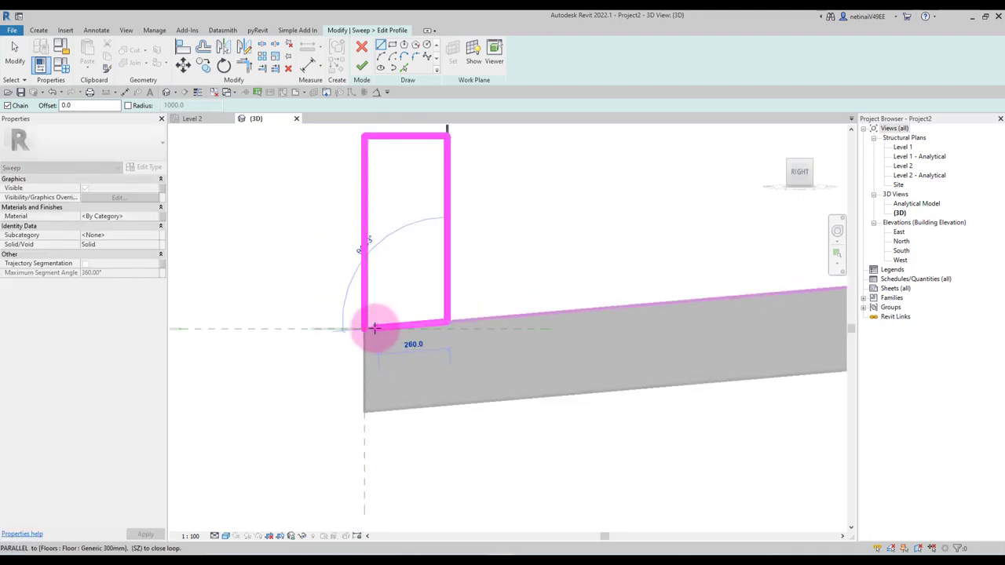
{"action": "left_click", "coordinate": [364, 328]}
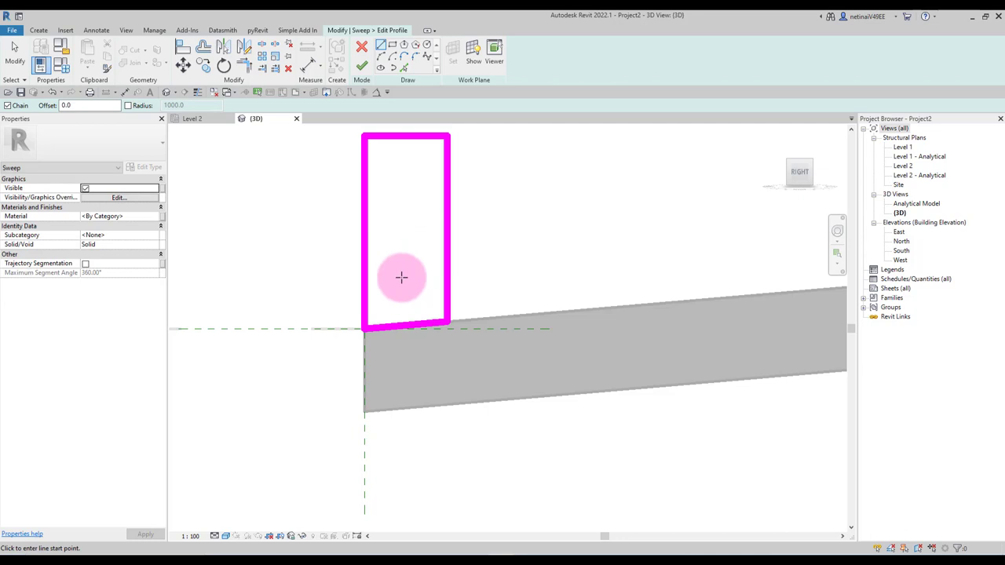
Finish the profile to create the curb sweep and orbit to inspect it
{"action": "left_click", "coordinate": [197, 92]}
{"action": "scroll", "coordinate": [340, 262], "scroll_direction": "down", "scroll_amount": 1}
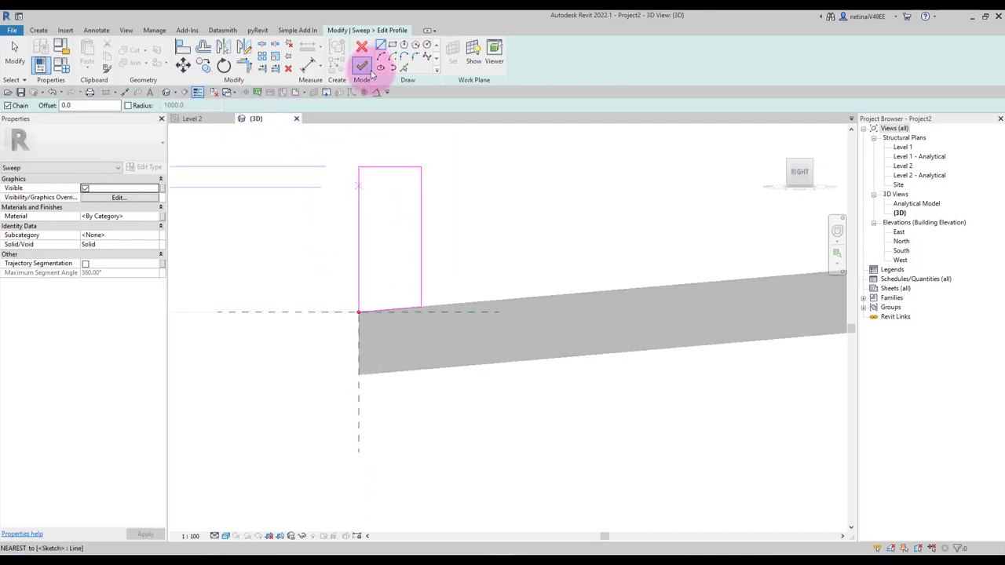
{"action": "left_click", "coordinate": [362, 67]}
{"action": "scroll", "coordinate": [414, 409], "scroll_direction": "down", "scroll_amount": 2}
{"action": "middle_click_drag", "start_coordinate": [414, 408], "coordinate": [286, 395], "text": "shift"}
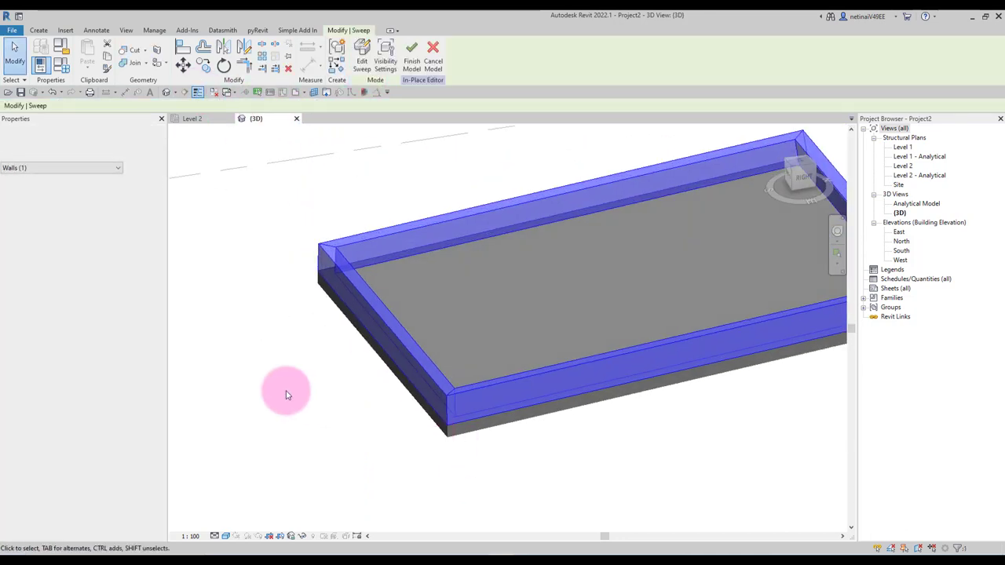
{"action": "left_click", "coordinate": [286, 395]}
{"action": "scroll", "coordinate": [314, 404], "scroll_direction": "down", "scroll_amount": 3}
Finish the in-place model, then select and delete the curb
{"action": "left_click", "coordinate": [360, 51]}
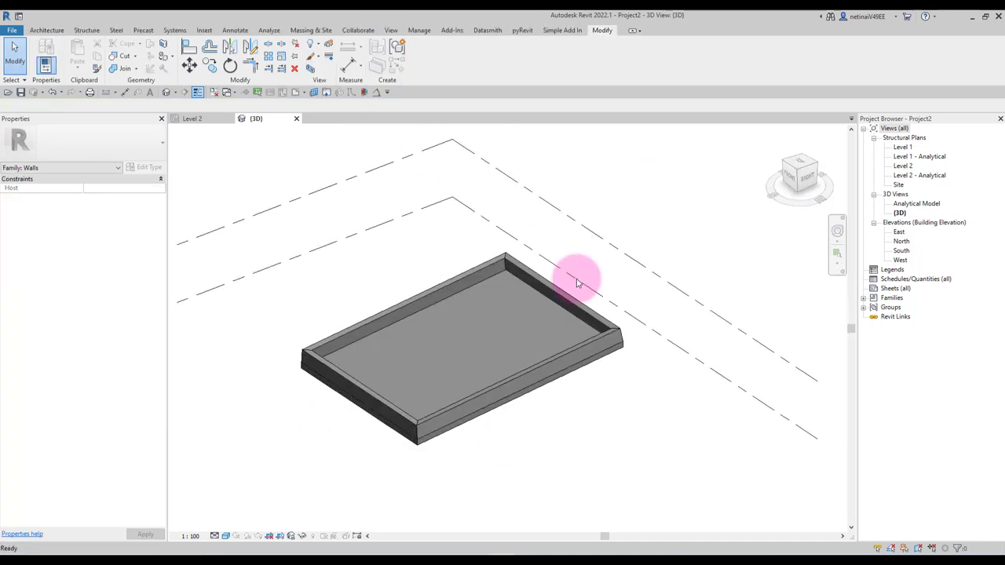
{"action": "mouse_move", "coordinate": [577, 283]}
{"action": "middle_mouse_down", "text": "shift"}
{"action": "mouse_move", "coordinate": [723, 341]}
{"action": "mouse_move", "coordinate": [756, 325]}
{"action": "mouse_move", "coordinate": [337, 359]}
{"action": "mouse_move", "coordinate": [416, 302]}
{"action": "middle_mouse_up", "text": "shift"}
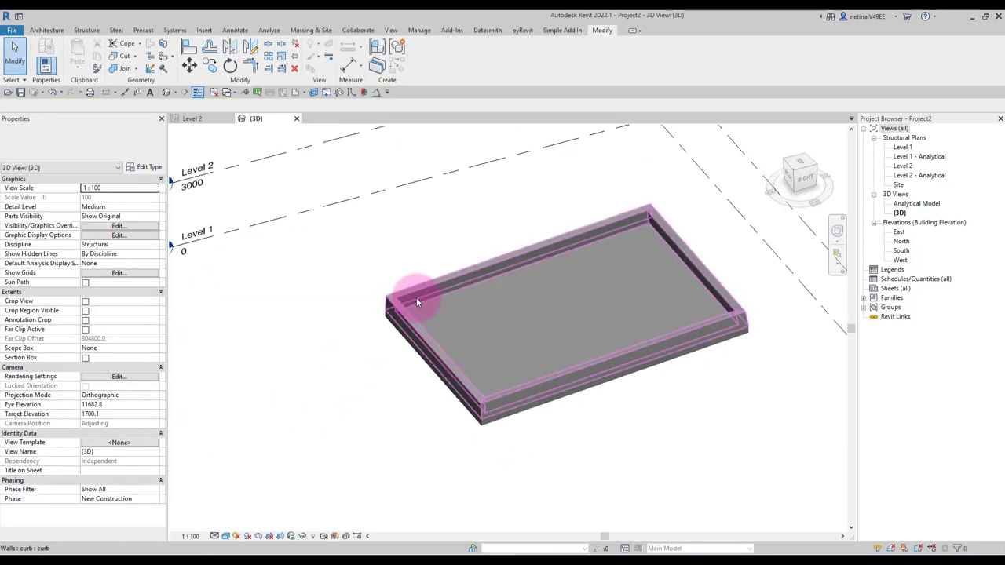
{"action": "scroll", "coordinate": [416, 302], "scroll_direction": "up", "scroll_amount": 2}
{"action": "left_click", "coordinate": [417, 278]}
{"action": "scroll", "coordinate": [385, 251], "scroll_direction": "up", "scroll_amount": 2}
{"action": "key", "text": "Delete"}
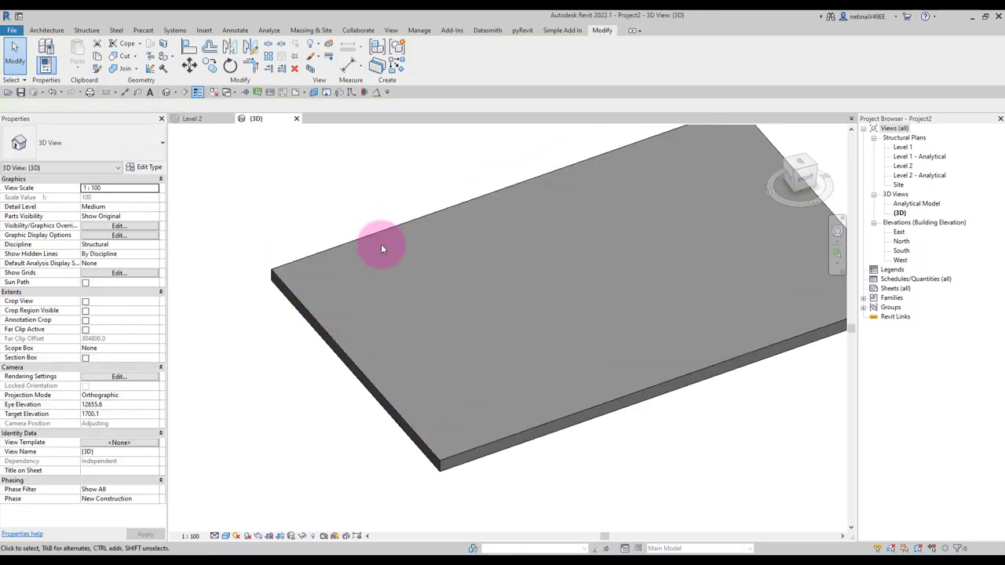
Switch to the Level 2 plan view
{"action": "scroll", "coordinate": [381, 251], "scroll_direction": "down", "scroll_amount": 2}
{"action": "scroll", "coordinate": [361, 289], "scroll_direction": "down", "scroll_amount": 2}
{"action": "left_click", "coordinate": [209, 121]}
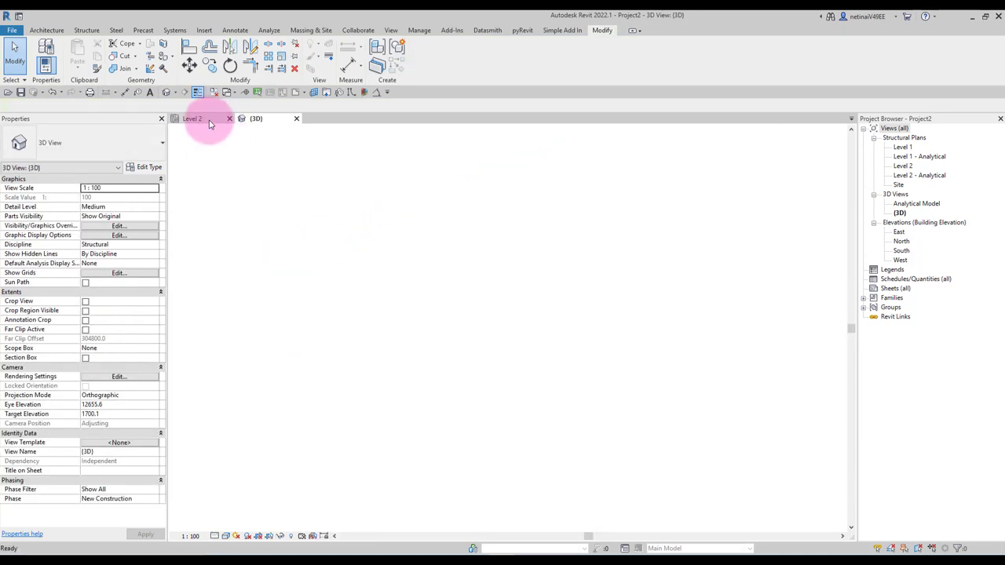
{"action": "scroll", "coordinate": [497, 329], "scroll_direction": "up", "scroll_amount": 2}
{"action": "scroll", "coordinate": [549, 314], "scroll_direction": "down", "scroll_amount": 1}
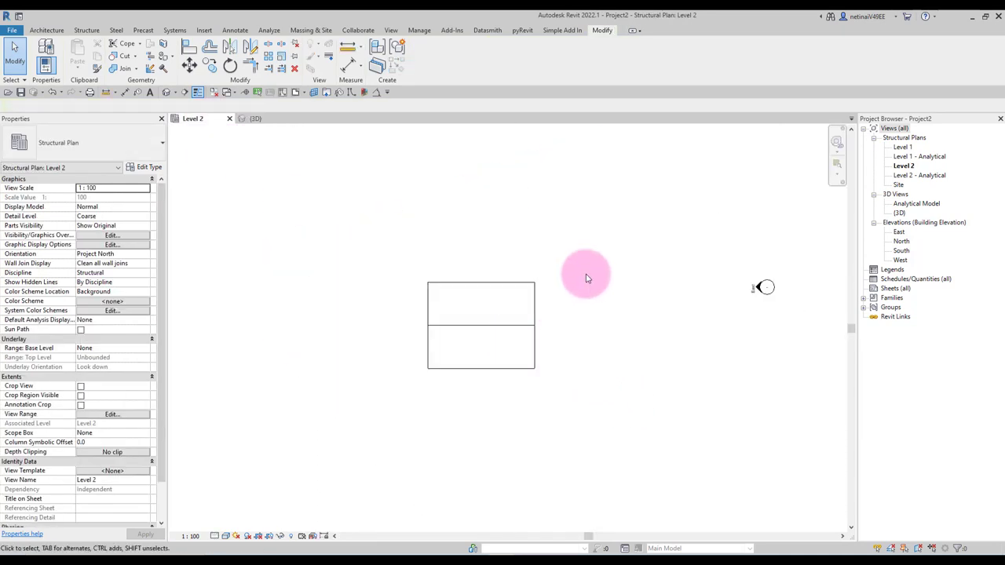
Use VR to set Level 2's view range offsets to 2000 and apply
{"action": "key", "text": "v"}
{"action": "key", "text": "r"}
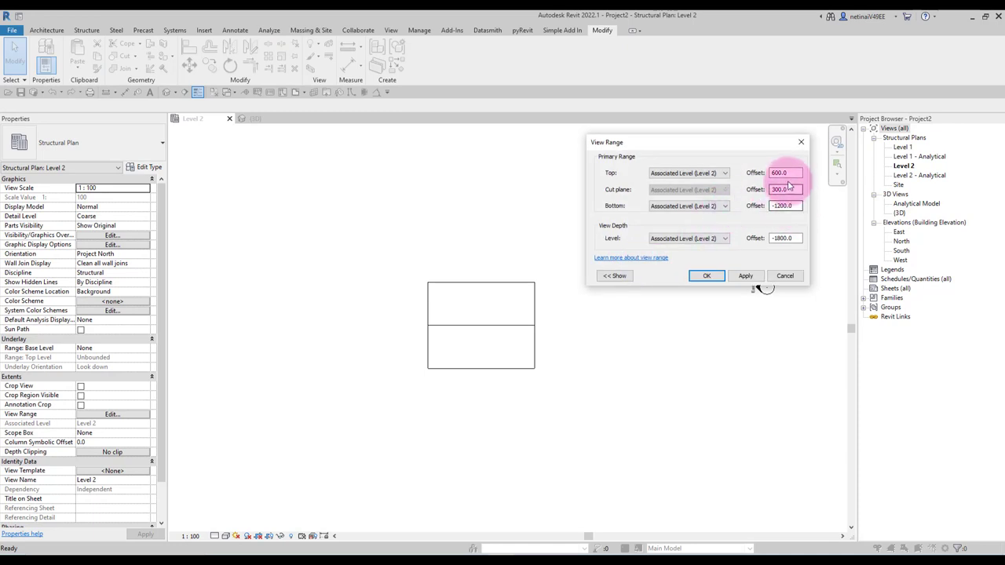
{"action": "mouse_move", "coordinate": [789, 186]}
{"action": "left_mouse_down"}
{"action": "mouse_move", "coordinate": [746, 191]}
{"action": "mouse_move", "coordinate": [742, 176]}
{"action": "left_mouse_up"}
{"action": "type", "text": "2000"}
{"action": "left_click", "coordinate": [745, 275]}
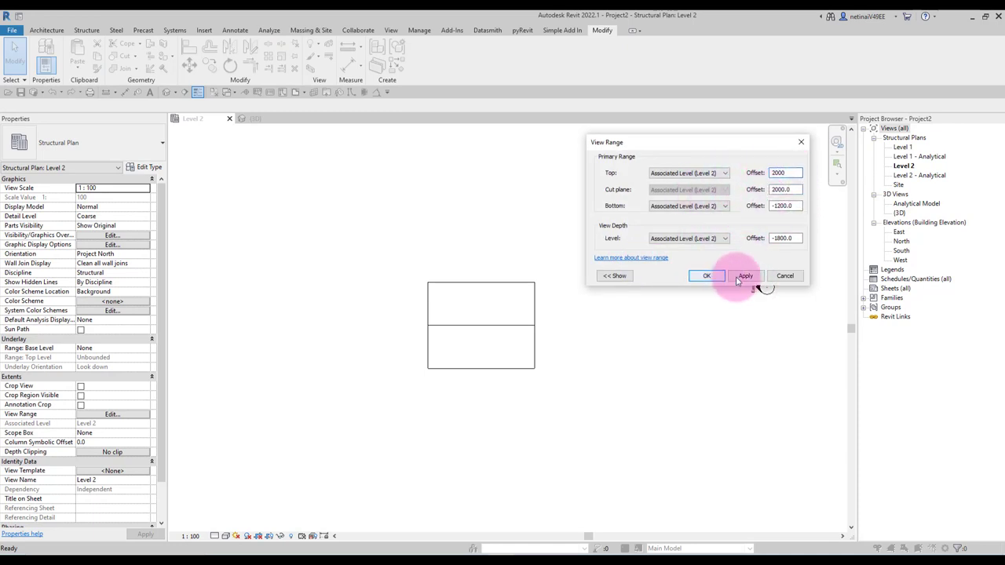
{"action": "left_click", "coordinate": [709, 276]}
{"action": "scroll", "coordinate": [527, 265], "scroll_direction": "up", "scroll_amount": 2}
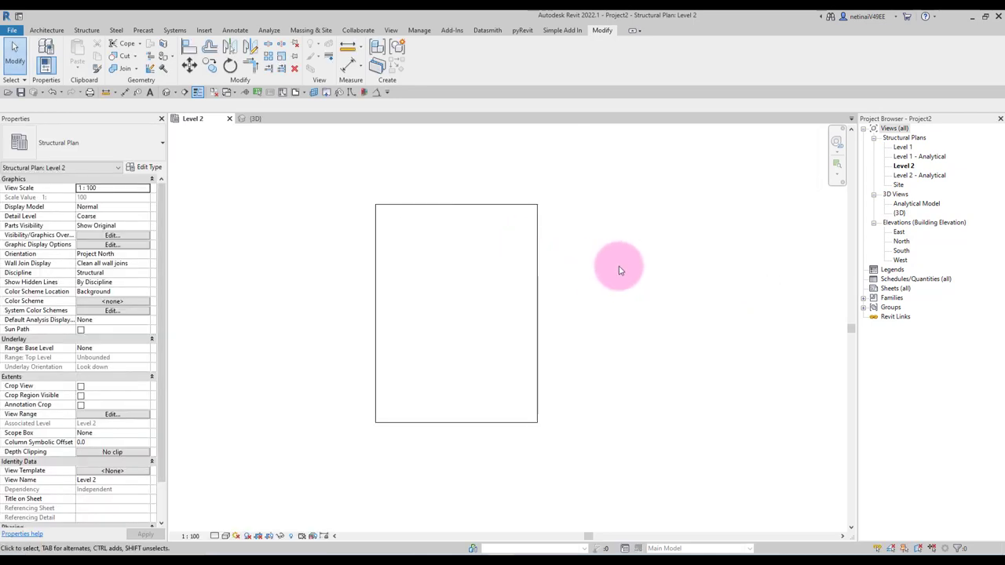
Start an architectural Generic - 200mm wall with location line Finish Face: Exterior
{"action": "left_click", "coordinate": [49, 31]}
{"action": "left_click", "coordinate": [45, 71]}
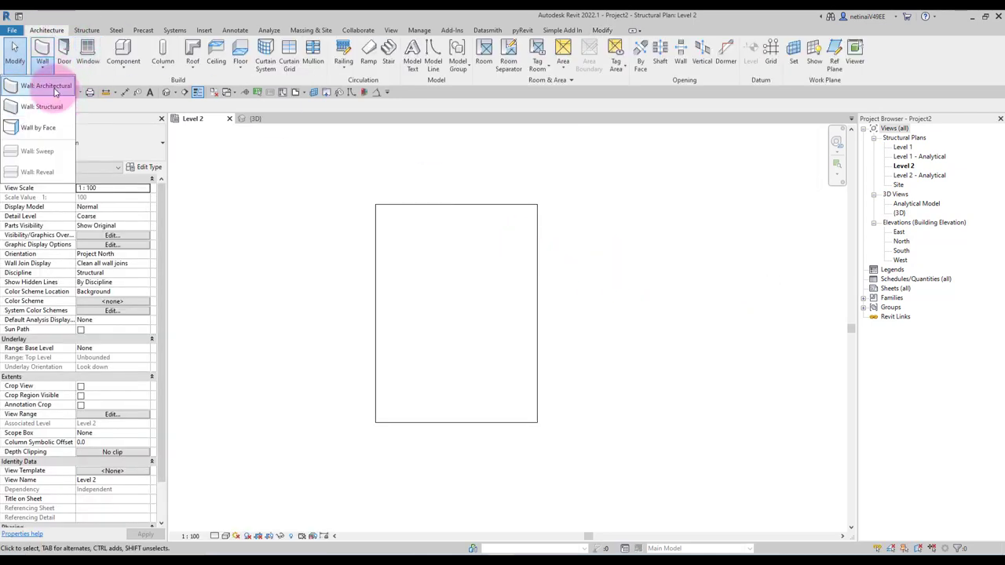
{"action": "left_click", "coordinate": [45, 84]}
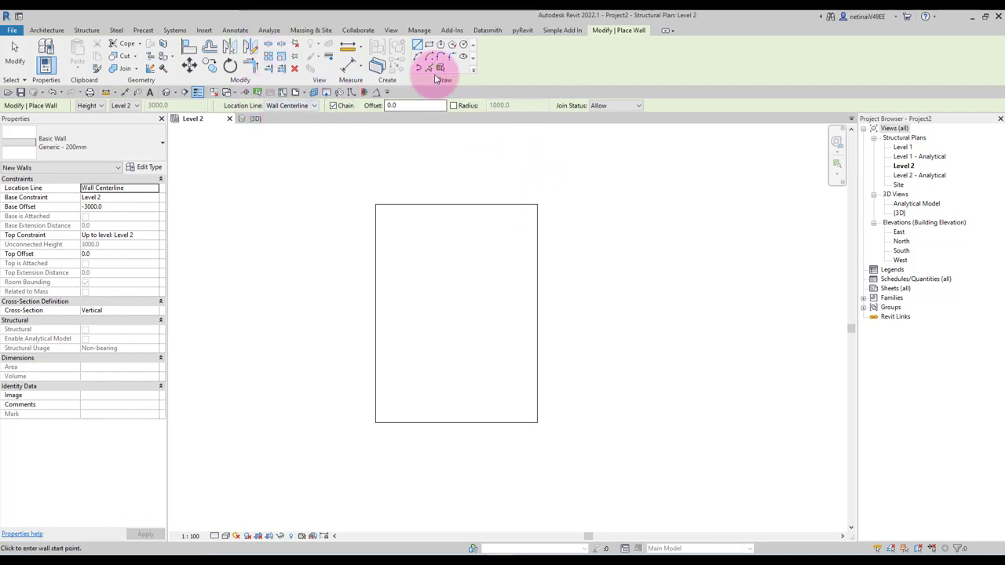
{"action": "left_click", "coordinate": [314, 105]}
{"action": "left_click", "coordinate": [302, 131]}
{"action": "left_click", "coordinate": [122, 140]}
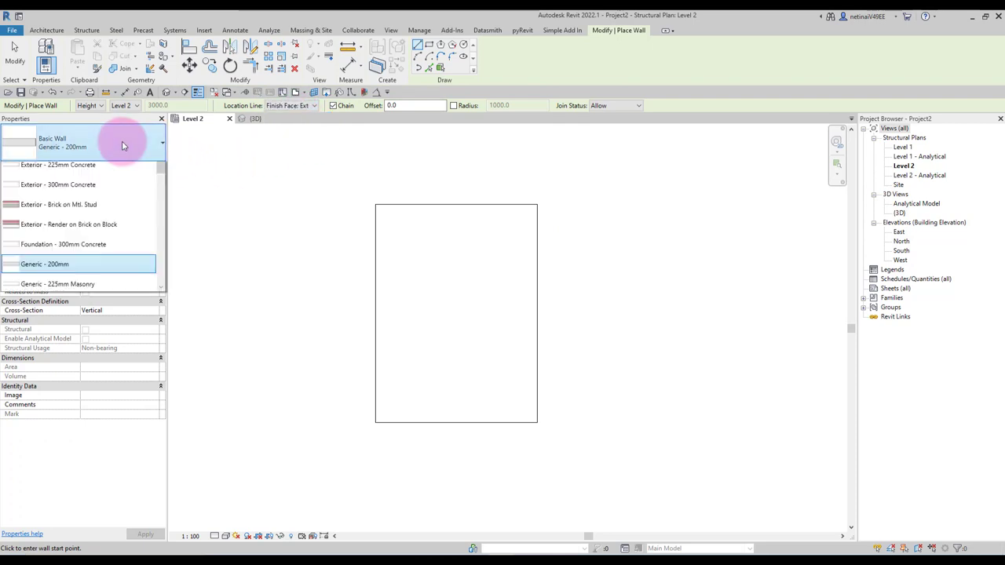
{"action": "left_click", "coordinate": [125, 141]}
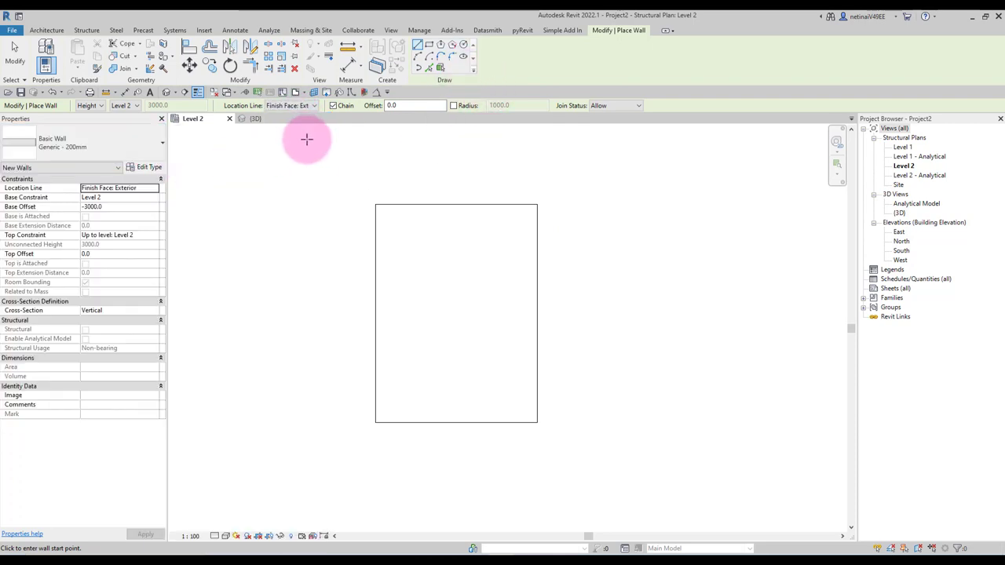
Place the wall on the slab's right edge with Pick Lines, then return to 3D
{"action": "left_click", "coordinate": [429, 69]}
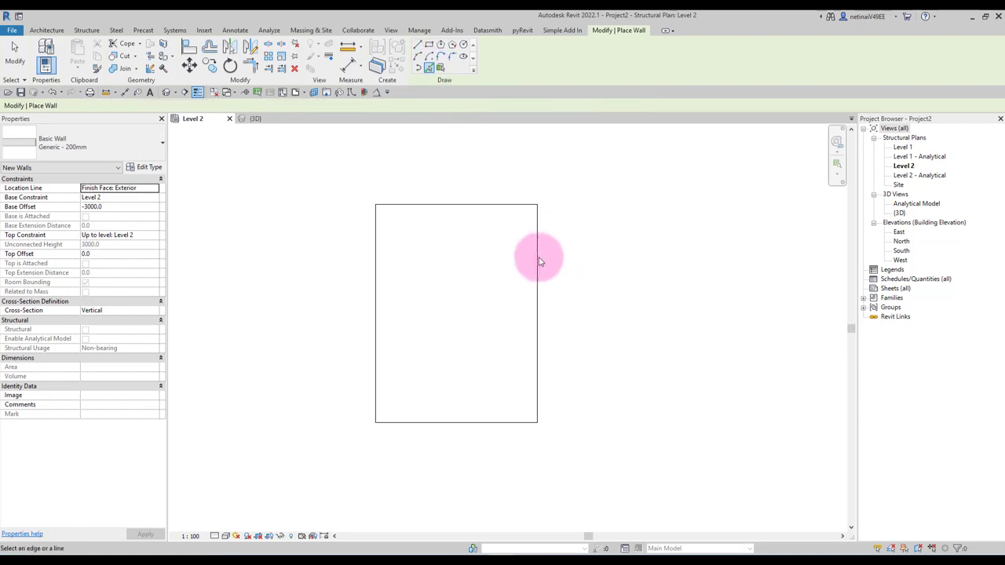
{"action": "left_click", "coordinate": [540, 263]}
{"action": "key", "text": "Escape"}
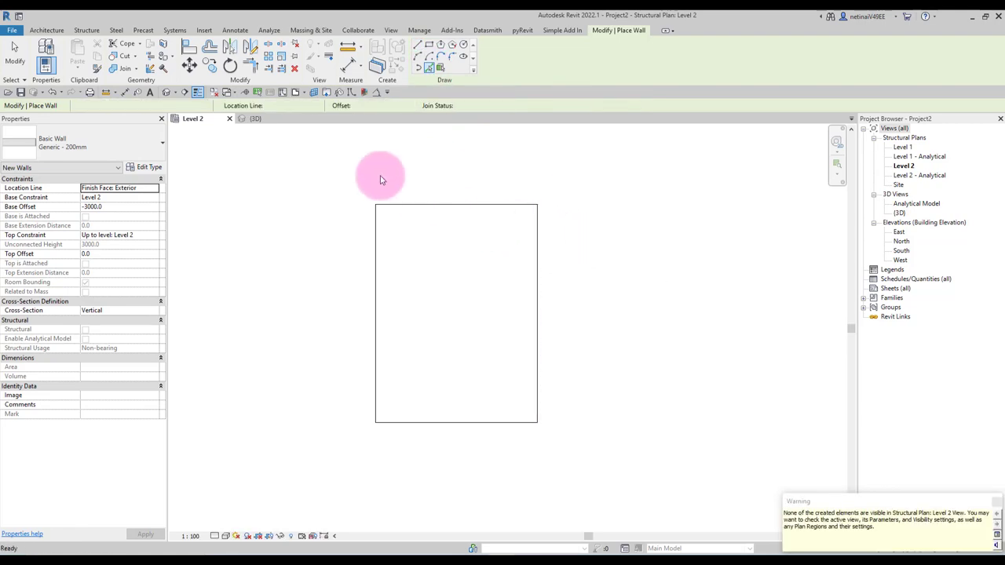
{"action": "key", "text": "Escape"}
{"action": "left_click", "coordinate": [259, 119]}
{"action": "scroll", "coordinate": [468, 274], "scroll_direction": "down", "scroll_amount": 5}
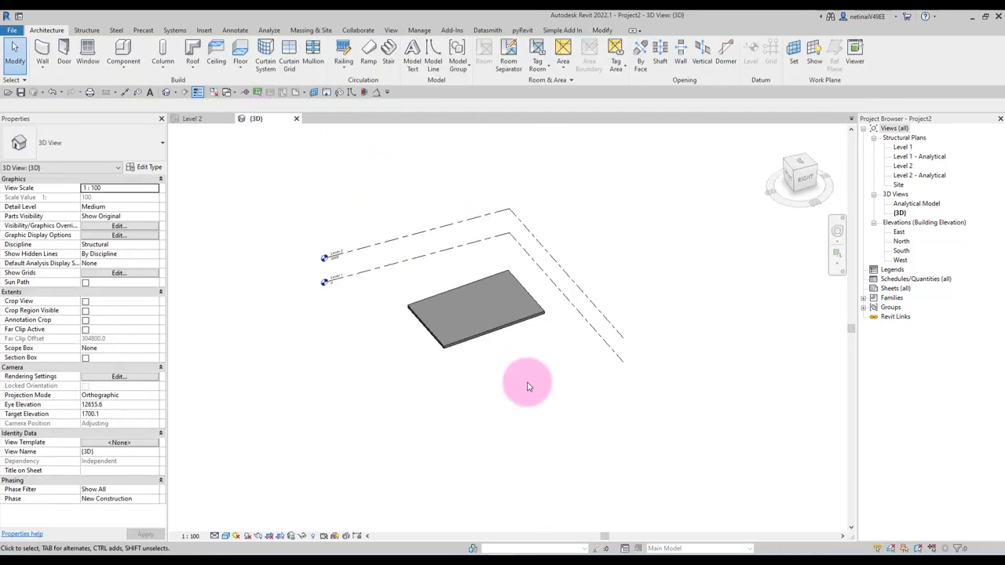
On the Level 2 plan, place an unconnected-top Generic 200mm wall on the slab's right edge
{"action": "key", "text": "g"}
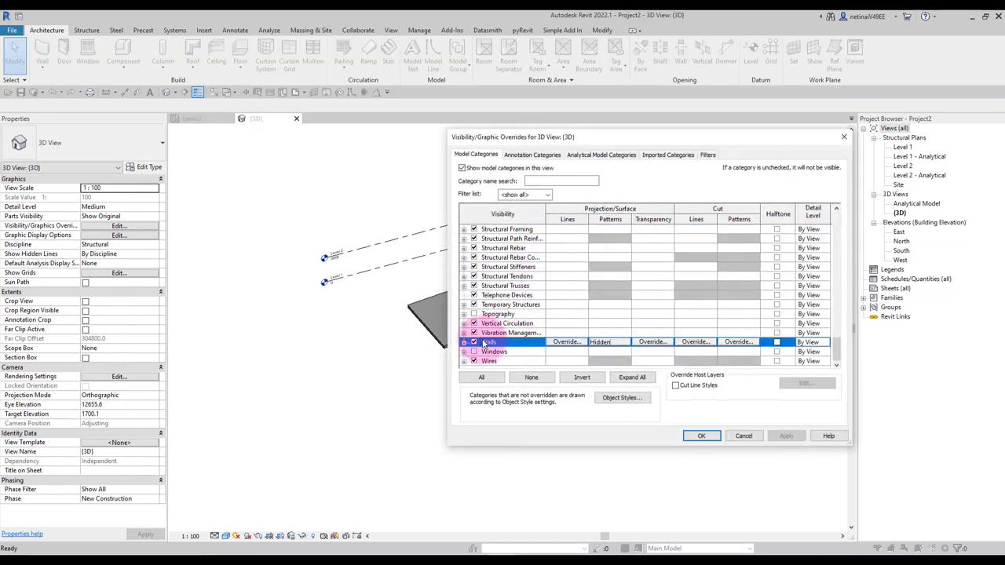
{"action": "key", "text": "Return"}
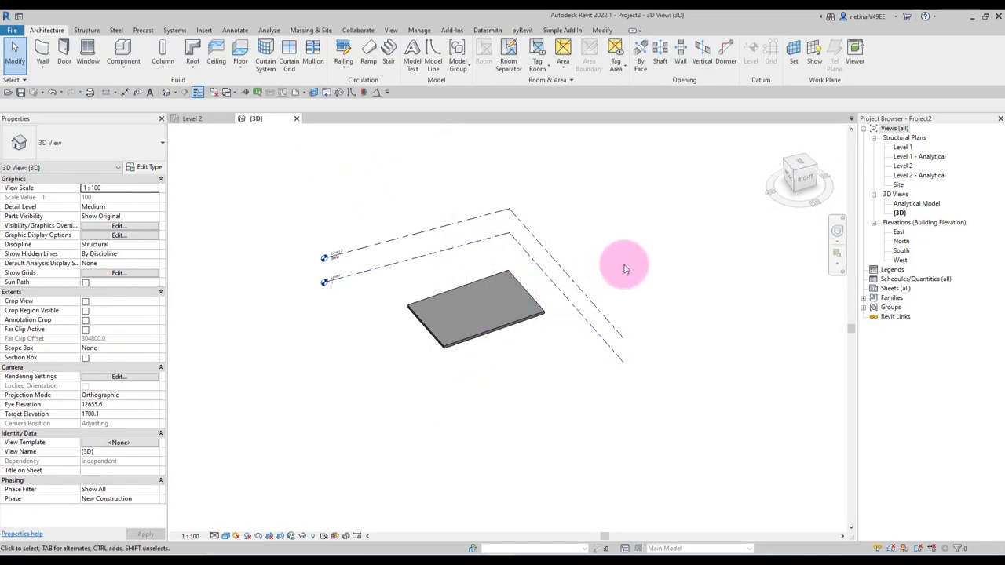
{"action": "left_click", "coordinate": [211, 117]}
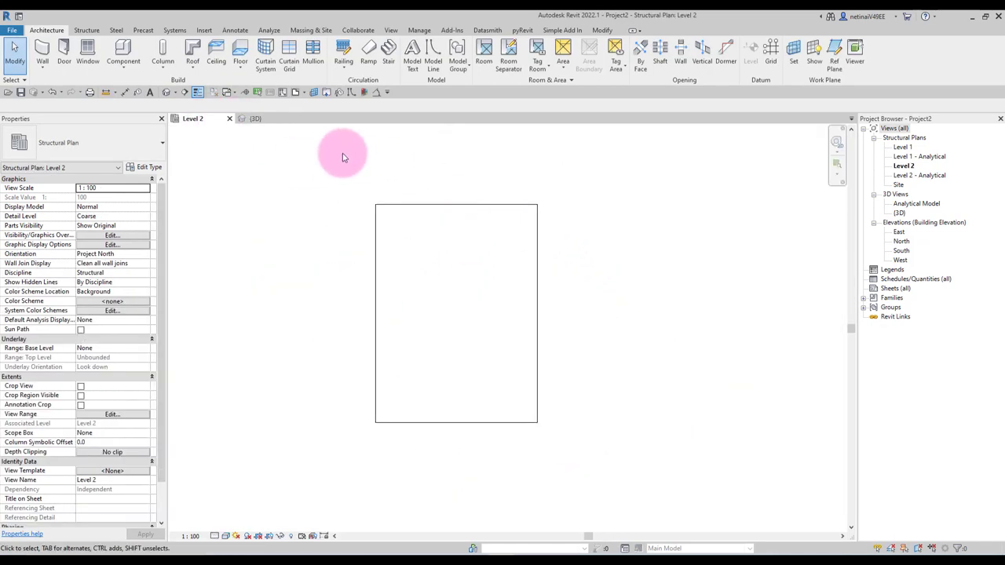
{"action": "left_click", "coordinate": [43, 71]}
{"action": "left_click", "coordinate": [55, 84]}
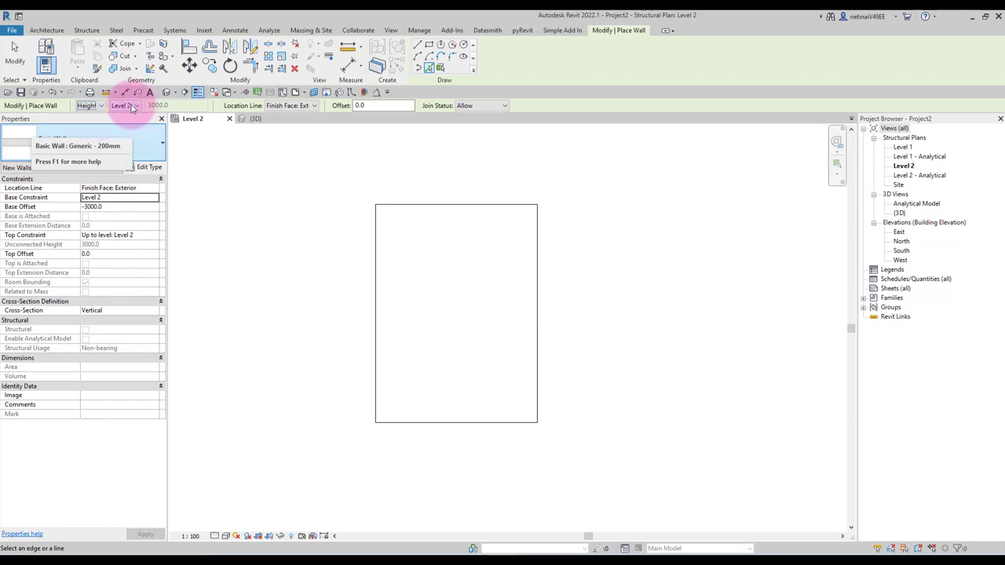
{"action": "left_click", "coordinate": [127, 132]}
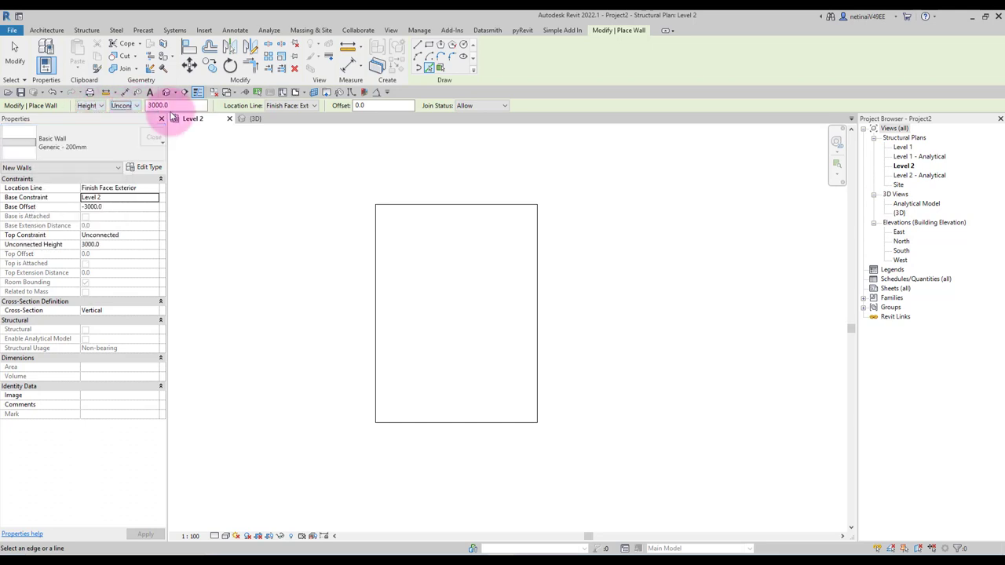
{"action": "left_click", "coordinate": [539, 241]}
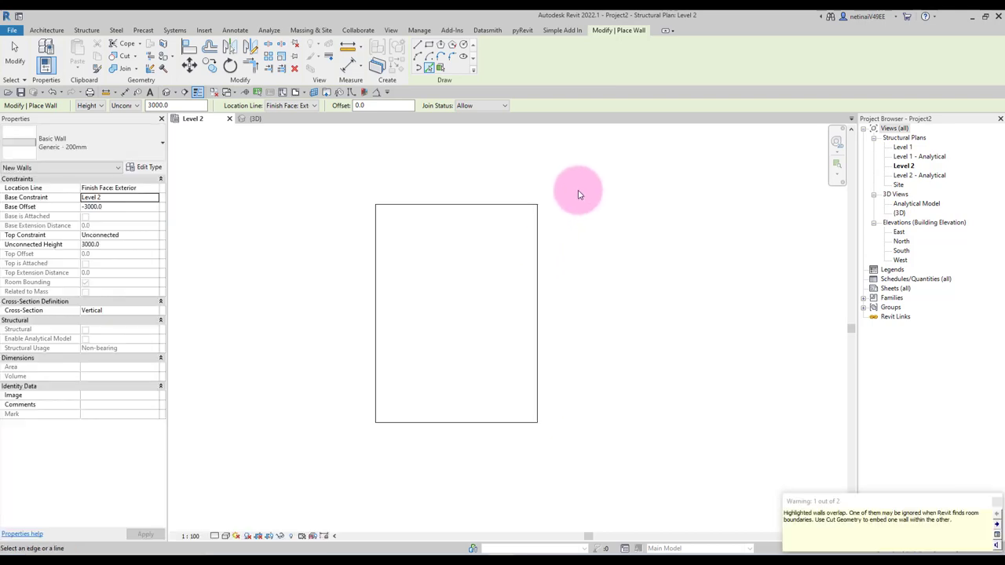
In the 3D view, zoom to fit and set the discipline to Coordination so walls show
{"action": "left_click", "coordinate": [256, 119]}
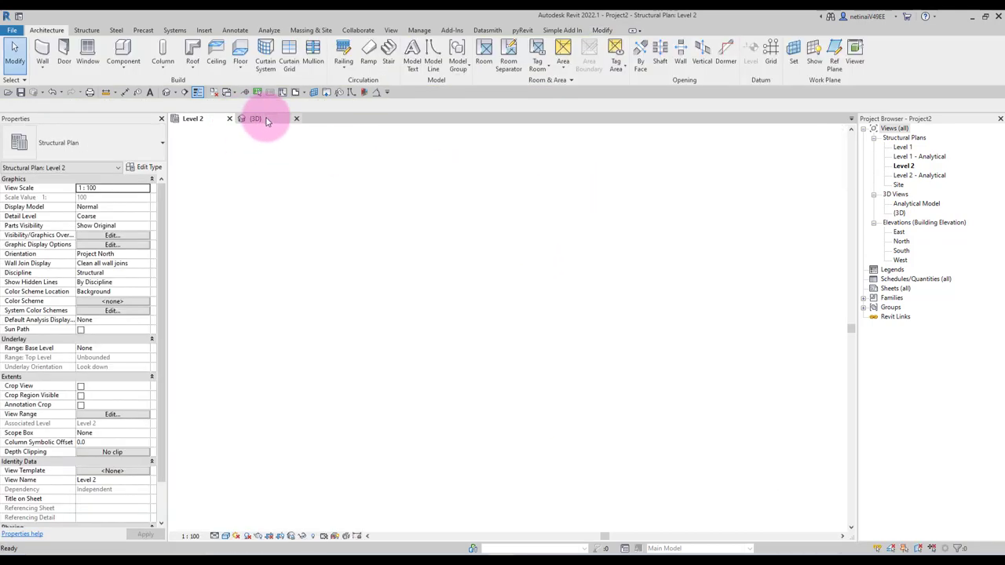
{"action": "key", "text": "z"}
{"action": "key", "text": "f"}
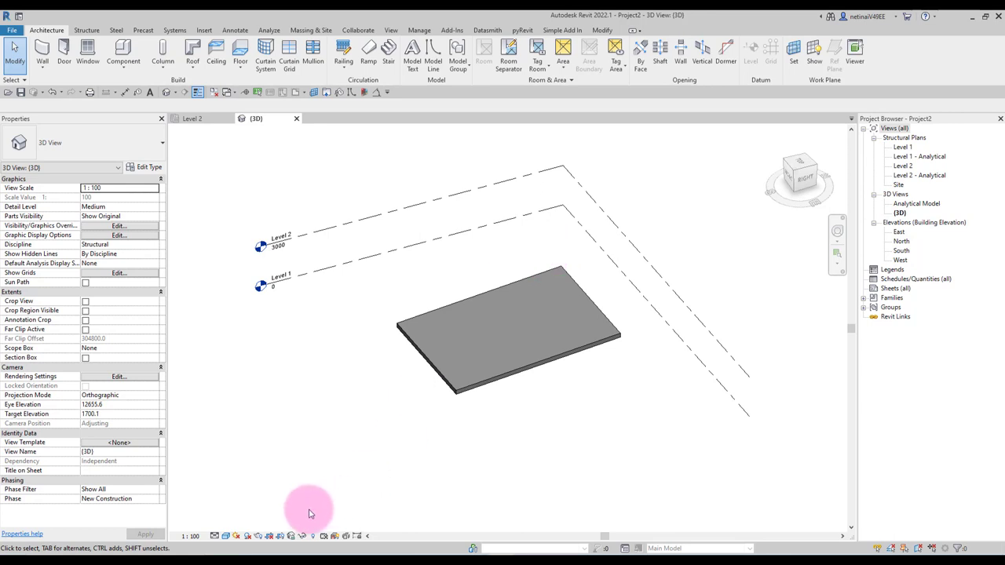
{"action": "left_click", "coordinate": [155, 245]}
{"action": "left_click", "coordinate": [102, 292]}
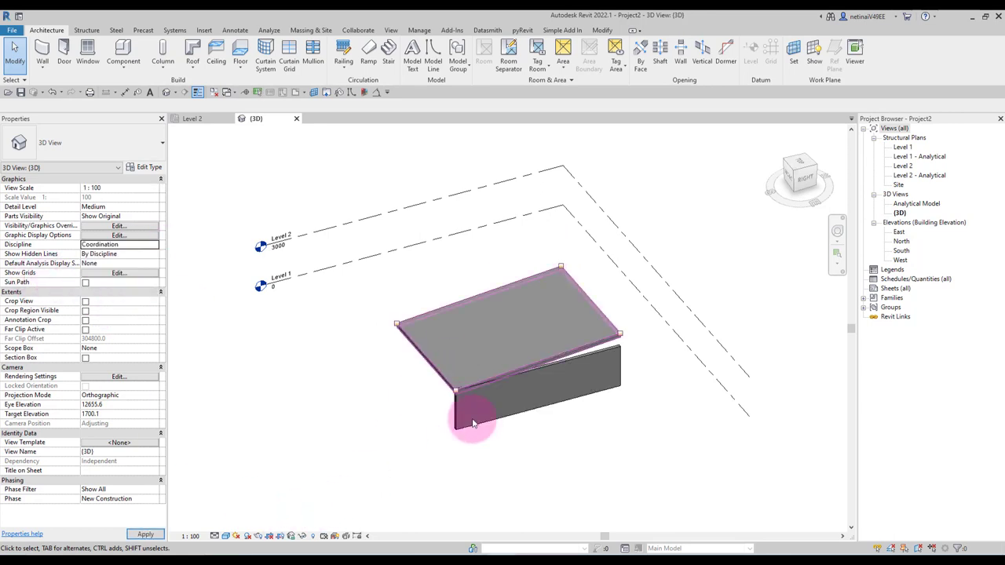
{"action": "scroll", "coordinate": [487, 396], "scroll_direction": "up", "scroll_amount": 2}
{"action": "scroll", "coordinate": [588, 367], "scroll_direction": "up", "scroll_amount": 1}
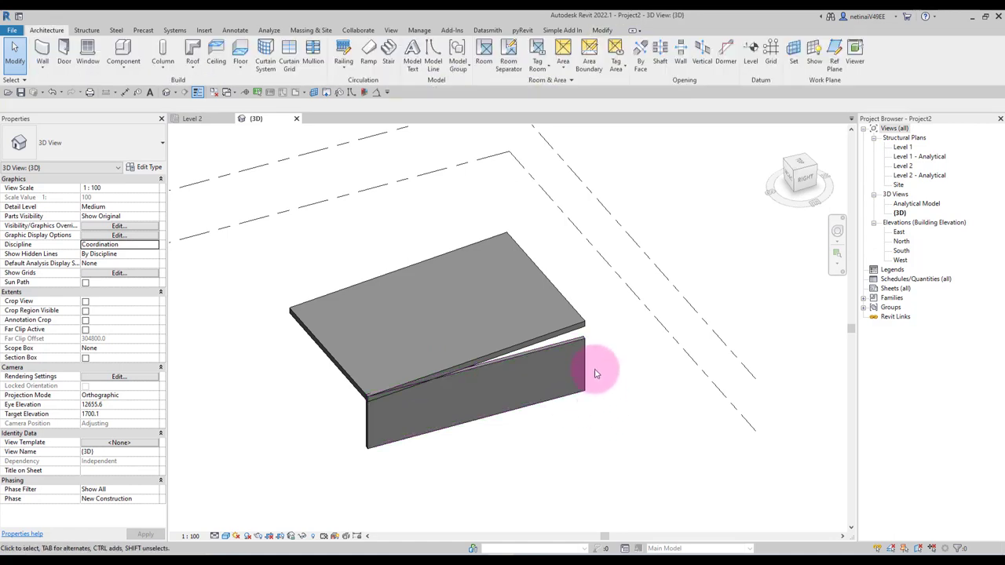
{"action": "scroll", "coordinate": [577, 352], "scroll_direction": "up", "scroll_amount": 1}
Raise the wall's top and attach it to the sloped floor slab with Attach Top/Base
{"action": "left_click", "coordinate": [522, 351]}
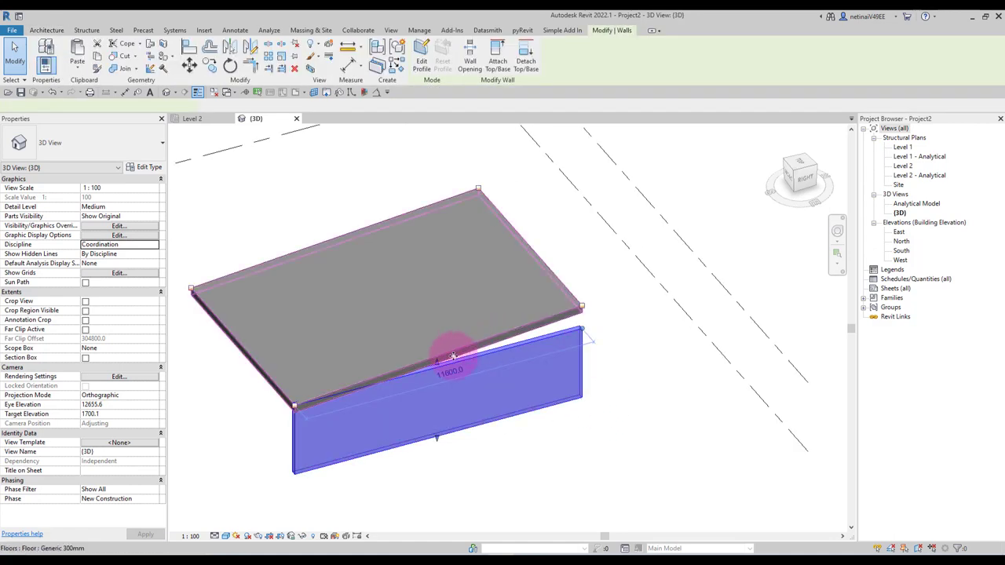
{"action": "left_click_drag", "start_coordinate": [437, 337], "coordinate": [437, 299]}
{"action": "left_click", "coordinate": [669, 343]}
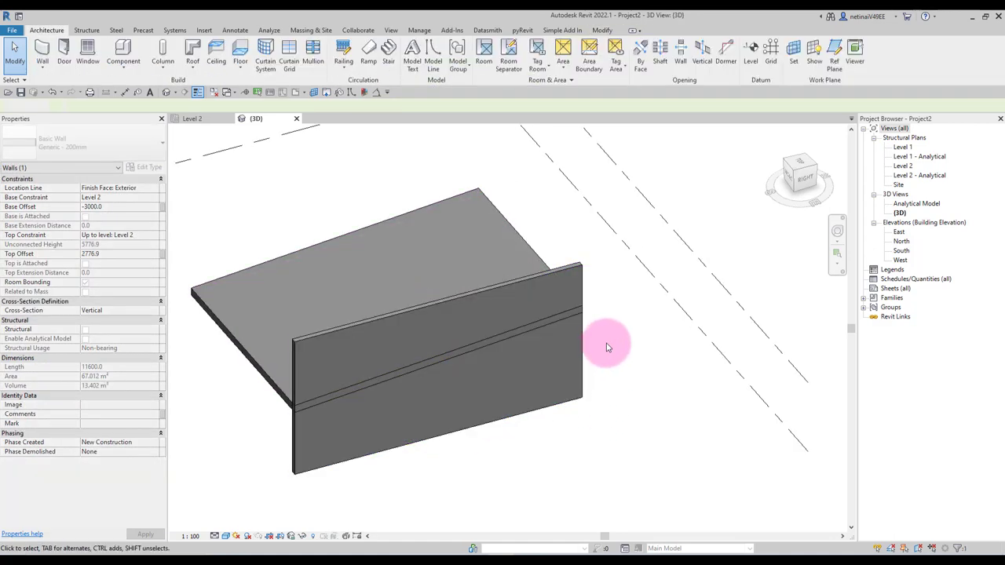
{"action": "scroll", "coordinate": [723, 353], "scroll_direction": "down", "scroll_amount": 1}
{"action": "middle_click_drag", "start_coordinate": [722, 352], "coordinate": [605, 332], "text": "shift"}
{"action": "scroll", "coordinate": [604, 320], "scroll_direction": "up", "scroll_amount": 2}
{"action": "left_click", "coordinate": [604, 324]}
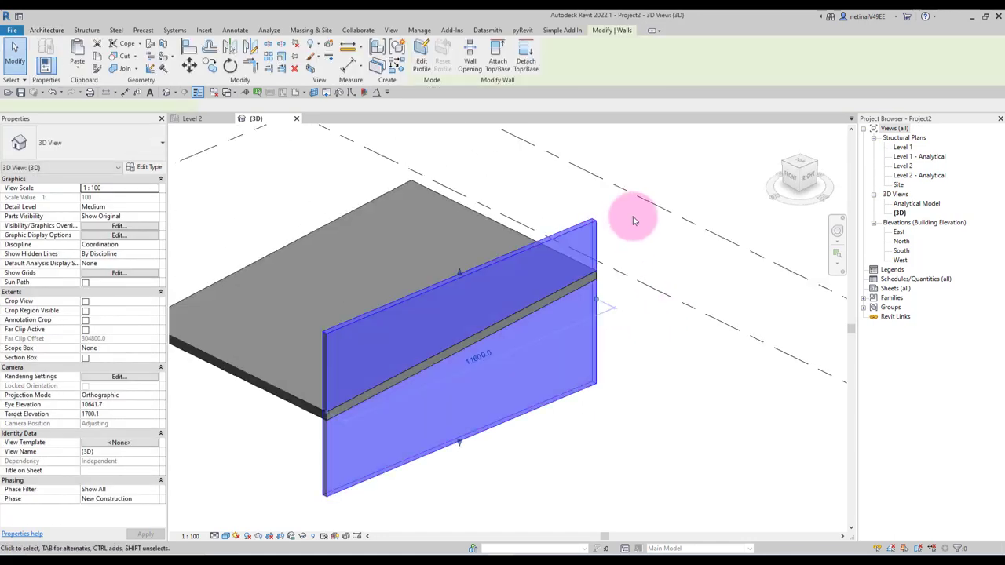
{"action": "left_click", "coordinate": [495, 78]}
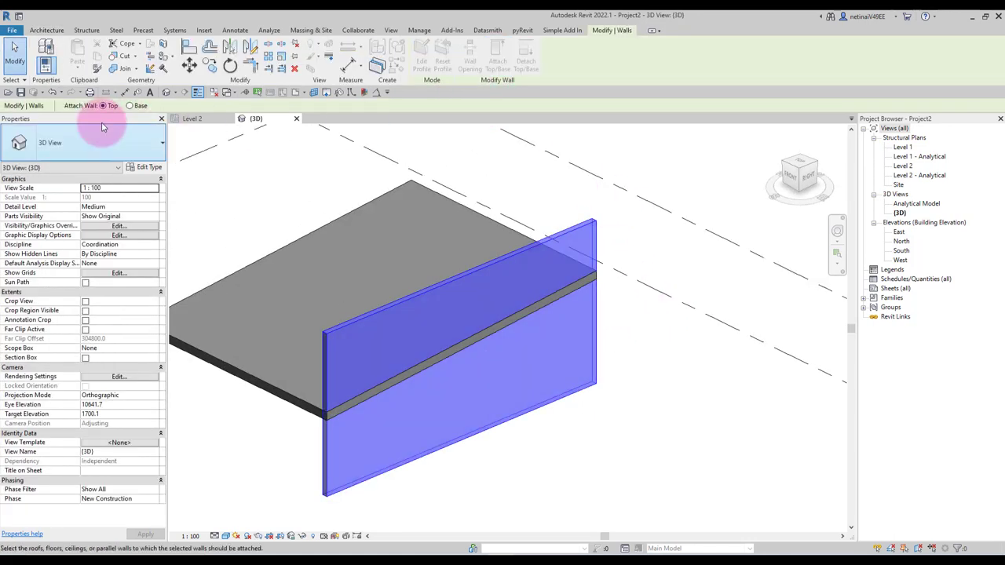
{"action": "left_click", "coordinate": [326, 383]}
{"action": "left_click", "coordinate": [646, 437]}
{"action": "mouse_move", "coordinate": [639, 421]}
{"action": "middle_mouse_down", "text": "shift"}
{"action": "mouse_move", "coordinate": [609, 378]}
{"action": "mouse_move", "coordinate": [553, 359]}
{"action": "middle_mouse_up", "text": "shift"}
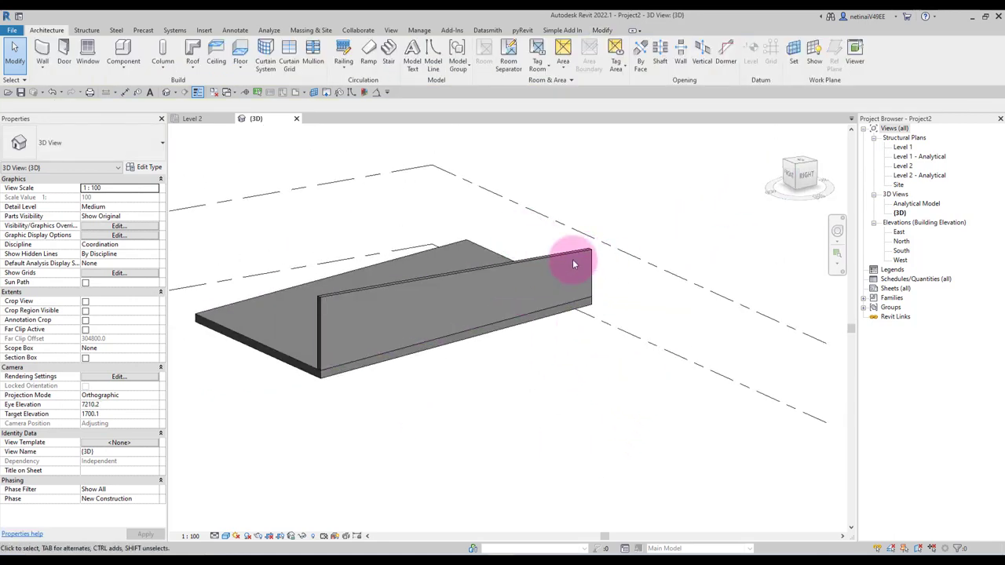
Open the wall's profile sketch and pick the slab's front edge as a sketch line at 600 offset
{"action": "left_click", "coordinate": [522, 235]}
{"action": "left_click", "coordinate": [421, 61]}
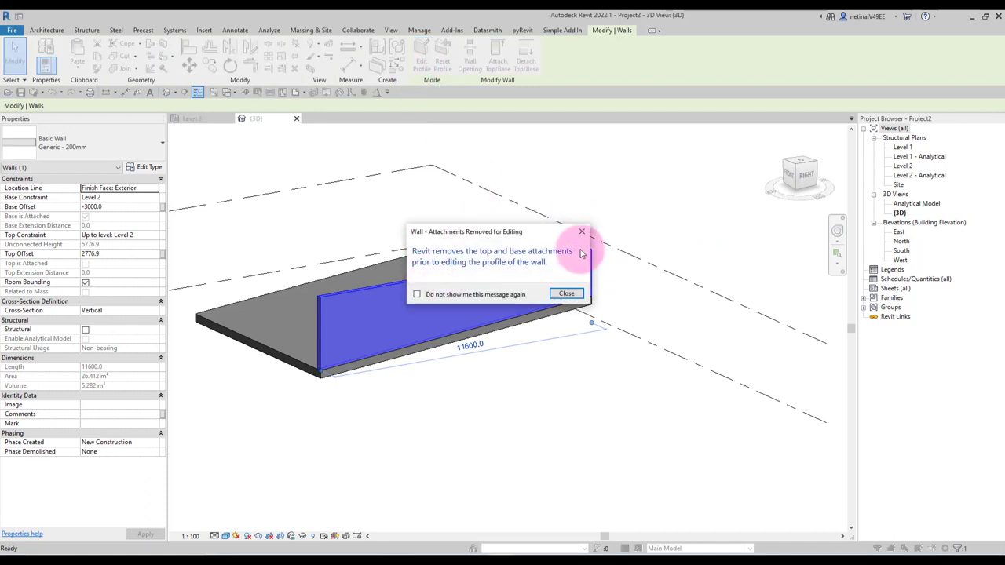
{"action": "left_click", "coordinate": [567, 295]}
{"action": "scroll", "coordinate": [443, 280], "scroll_direction": "up", "scroll_amount": 1}
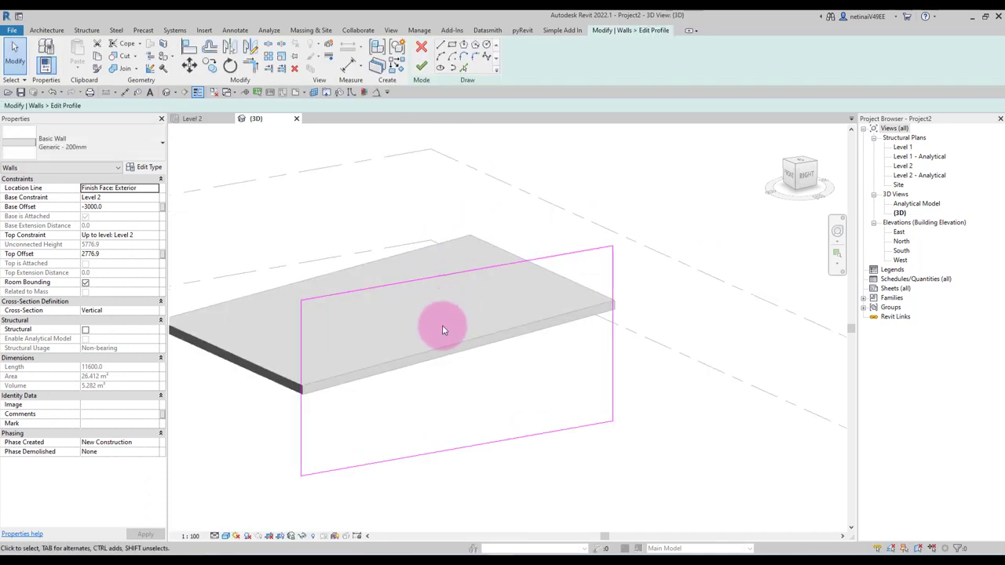
{"action": "mouse_move", "coordinate": [475, 355]}
{"action": "middle_mouse_down", "text": "shift"}
{"action": "mouse_move", "coordinate": [588, 322]}
{"action": "mouse_move", "coordinate": [505, 216]}
{"action": "middle_mouse_up", "text": "shift"}
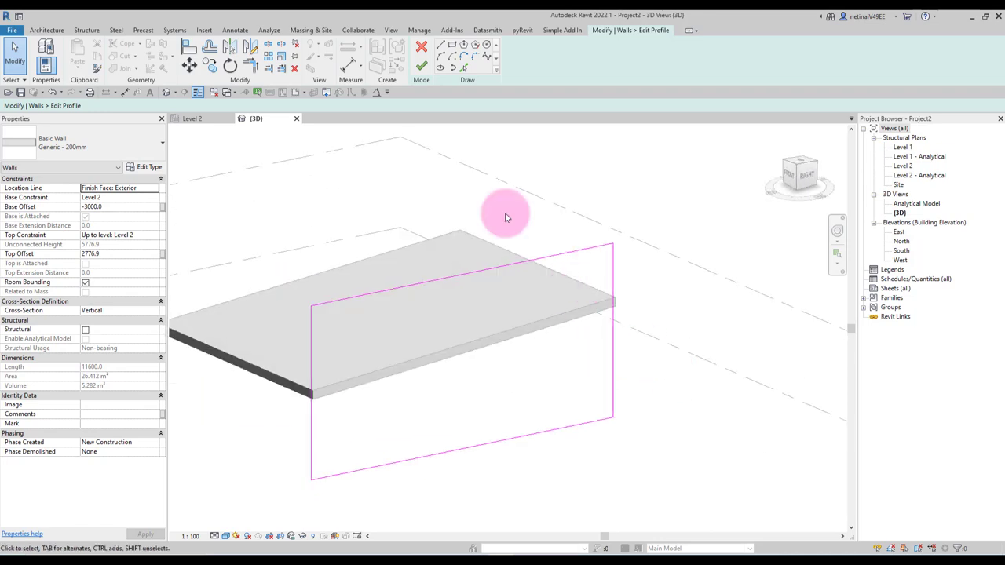
{"action": "left_click", "coordinate": [463, 68]}
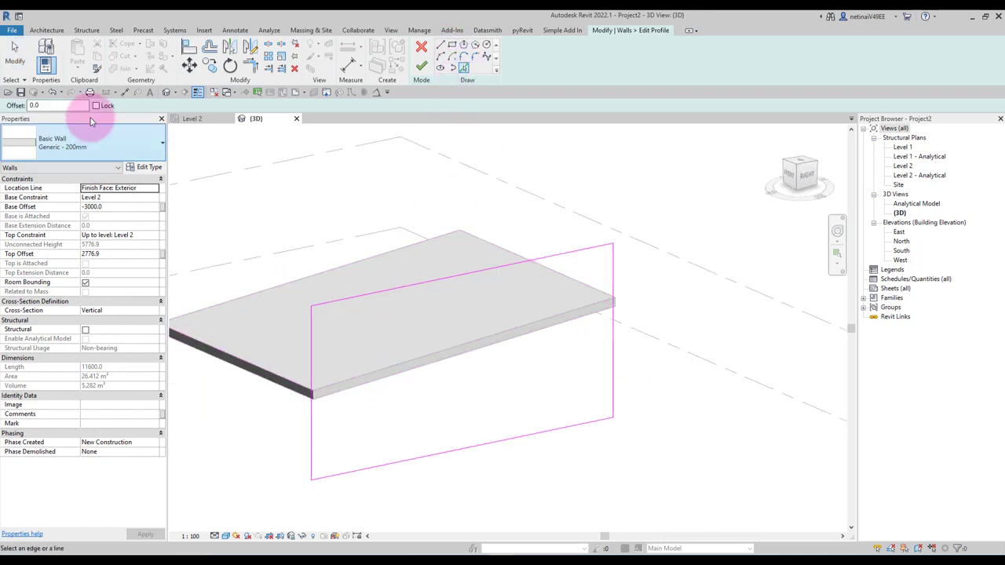
{"action": "left_click", "coordinate": [398, 369]}
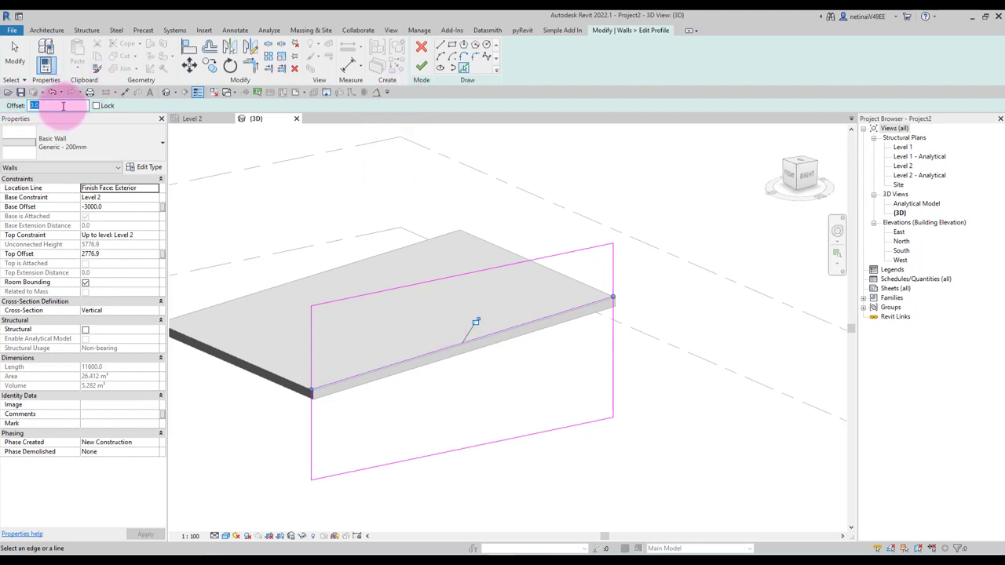
{"action": "type", "text": "60"}
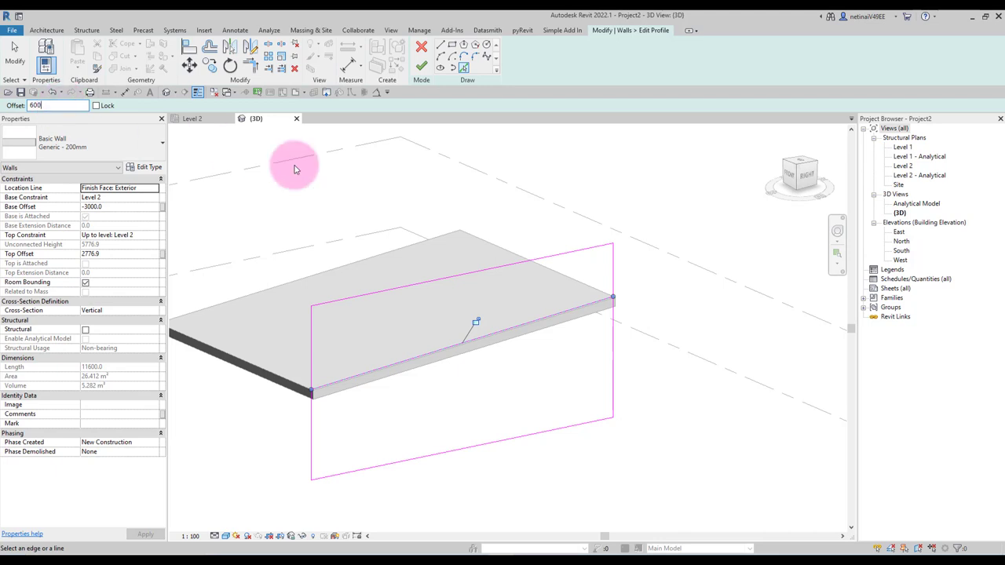
{"action": "key", "text": "Escape"}
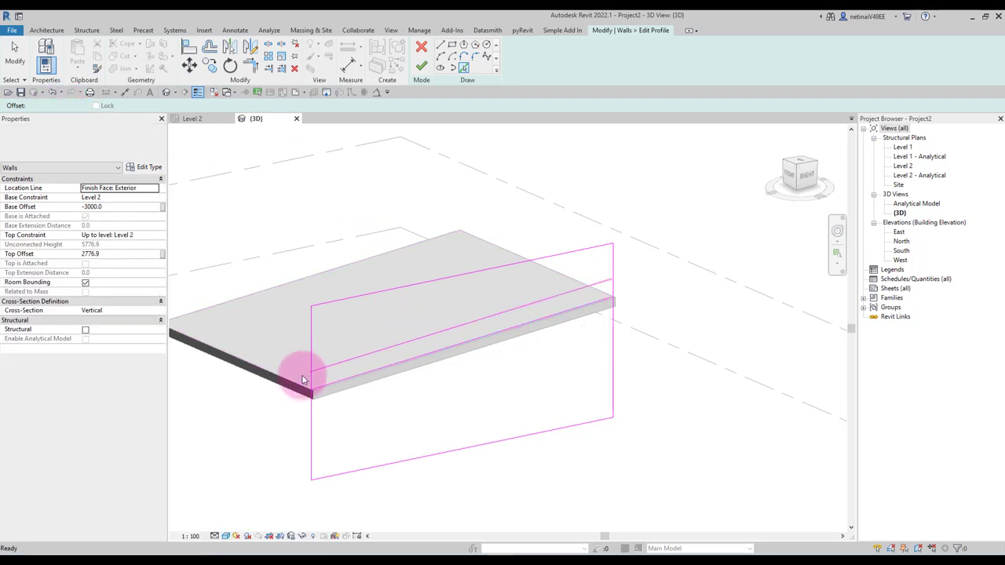
Delete the upper and lower extra profile lines and finish the narrow strip profile
{"action": "scroll", "coordinate": [312, 379], "scroll_direction": "up", "scroll_amount": 4}
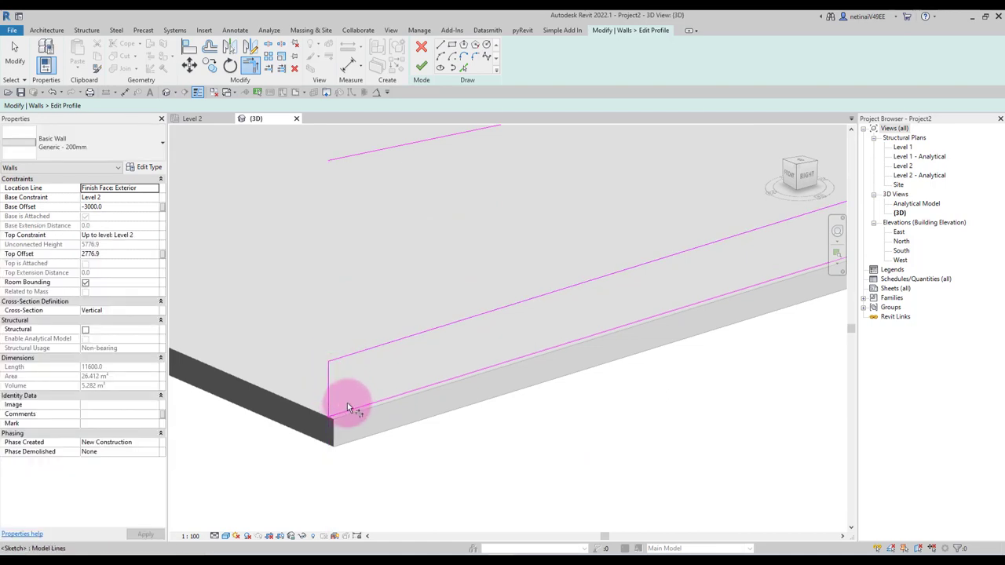
{"action": "scroll", "coordinate": [717, 291], "scroll_direction": "down", "scroll_amount": 3}
{"action": "middle_click_drag", "start_coordinate": [717, 291], "coordinate": [642, 292]}
{"action": "scroll", "coordinate": [642, 292], "scroll_direction": "up", "scroll_amount": 2}
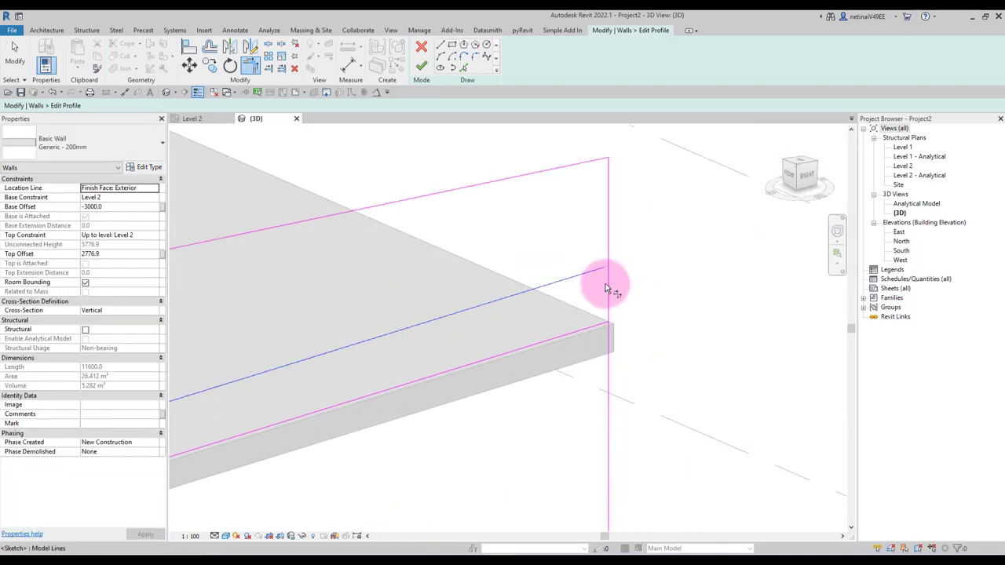
{"action": "scroll", "coordinate": [497, 249], "scroll_direction": "down", "scroll_amount": 4}
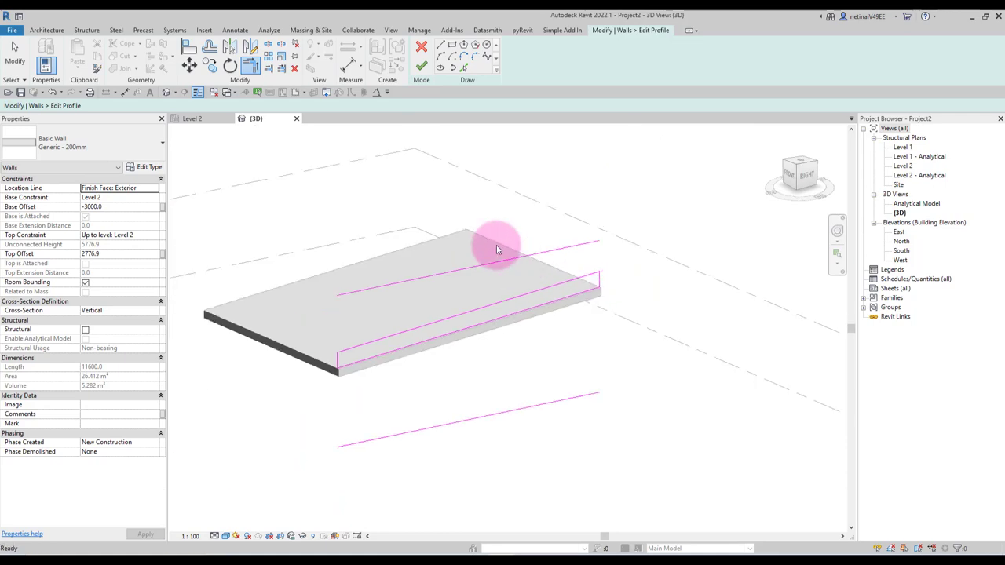
{"action": "left_click", "coordinate": [505, 262]}
{"action": "key", "text": "Delete"}
{"action": "left_click", "coordinate": [513, 412]}
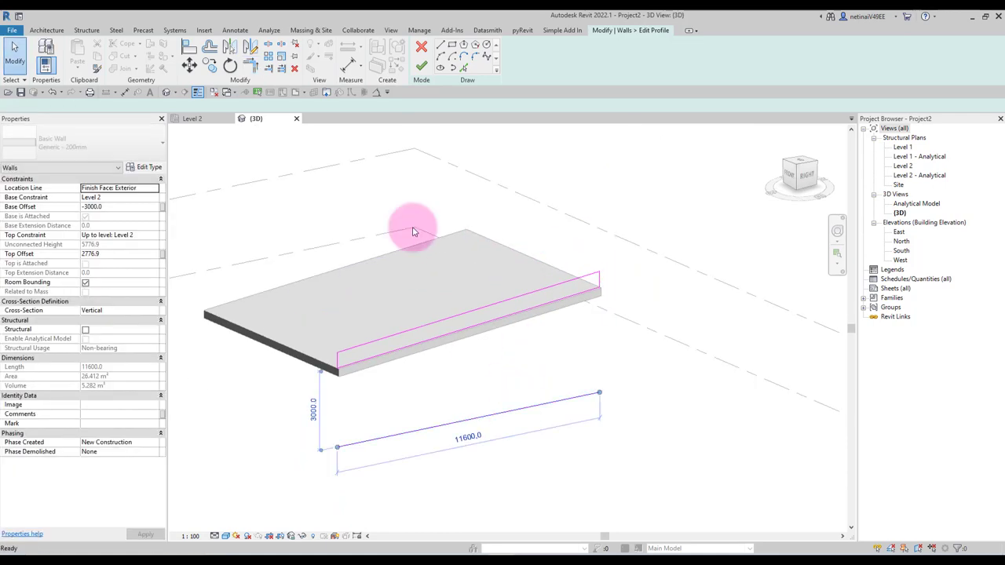
{"action": "key", "text": "Delete"}
{"action": "left_click", "coordinate": [420, 69]}
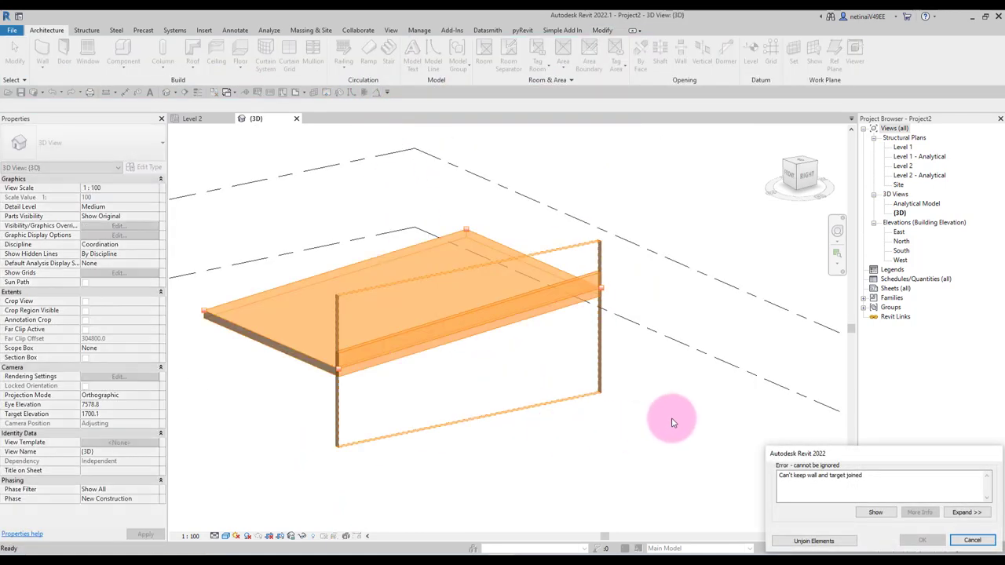
Unjoin the reshaped wall from the floor and orbit to check it
{"action": "left_click", "coordinate": [801, 537]}
{"action": "left_click", "coordinate": [630, 399]}
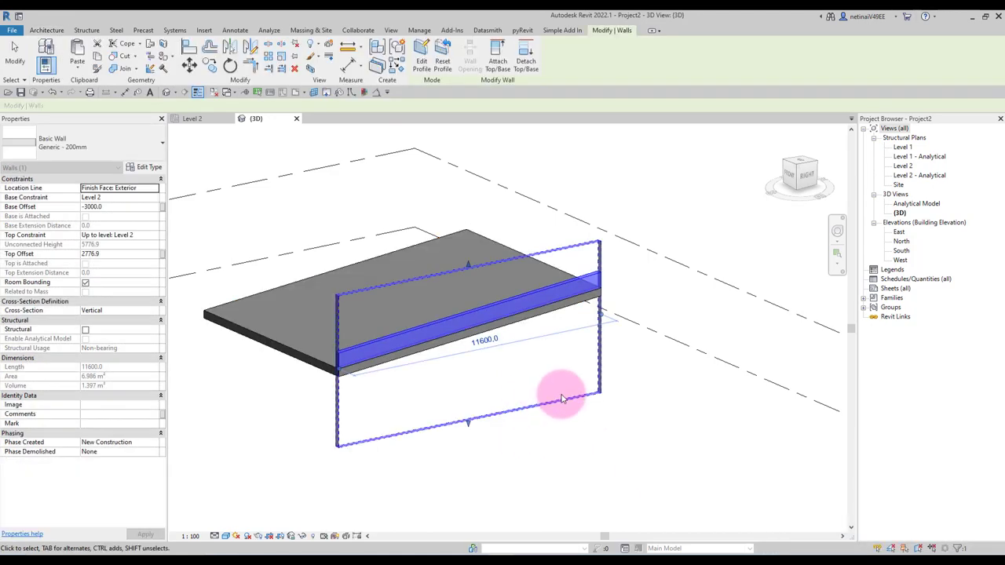
{"action": "left_click", "coordinate": [646, 442]}
{"action": "mouse_move", "coordinate": [646, 442]}
{"action": "middle_mouse_down", "text": "shift"}
{"action": "mouse_move", "coordinate": [753, 409]}
{"action": "mouse_move", "coordinate": [538, 265]}
{"action": "mouse_move", "coordinate": [527, 314]}
{"action": "middle_mouse_up", "text": "shift"}
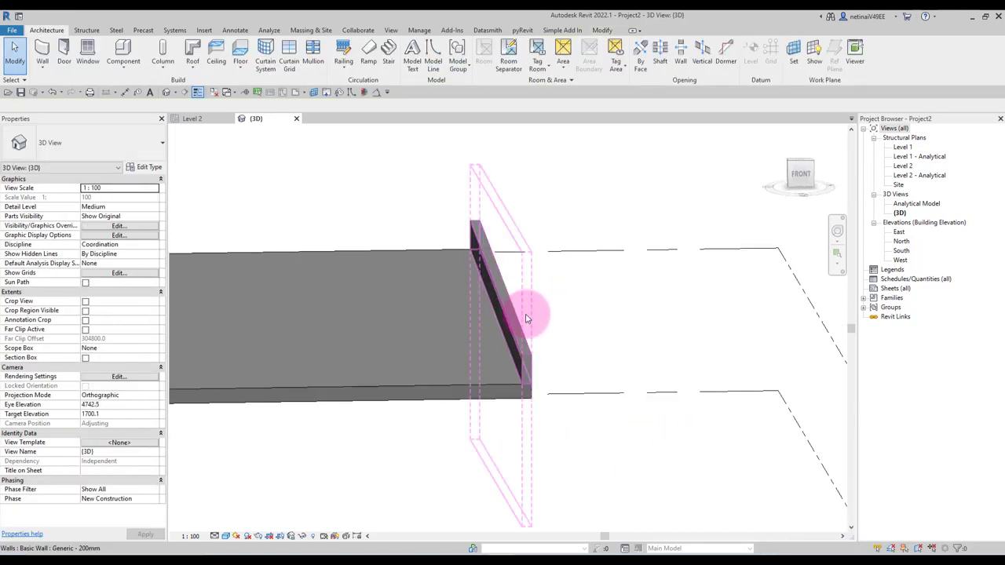
{"action": "left_click", "coordinate": [524, 314]}
{"action": "mouse_move", "coordinate": [610, 339]}
{"action": "middle_mouse_down", "text": "shift"}
{"action": "mouse_move", "coordinate": [596, 384]}
{"action": "mouse_move", "coordinate": [455, 215]}
{"action": "middle_mouse_up", "text": "shift"}
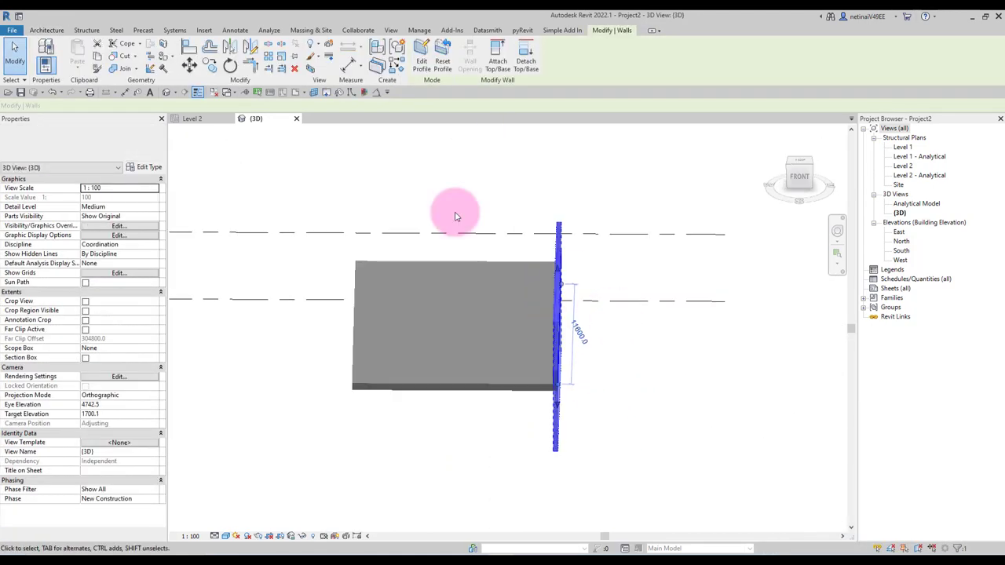
In the Level 2 plan, select the bottom-edge wall and try a first mirror axis through the slab
{"action": "left_click", "coordinate": [210, 119]}
{"action": "left_click", "coordinate": [465, 297]}
{"action": "left_click", "coordinate": [464, 409]}
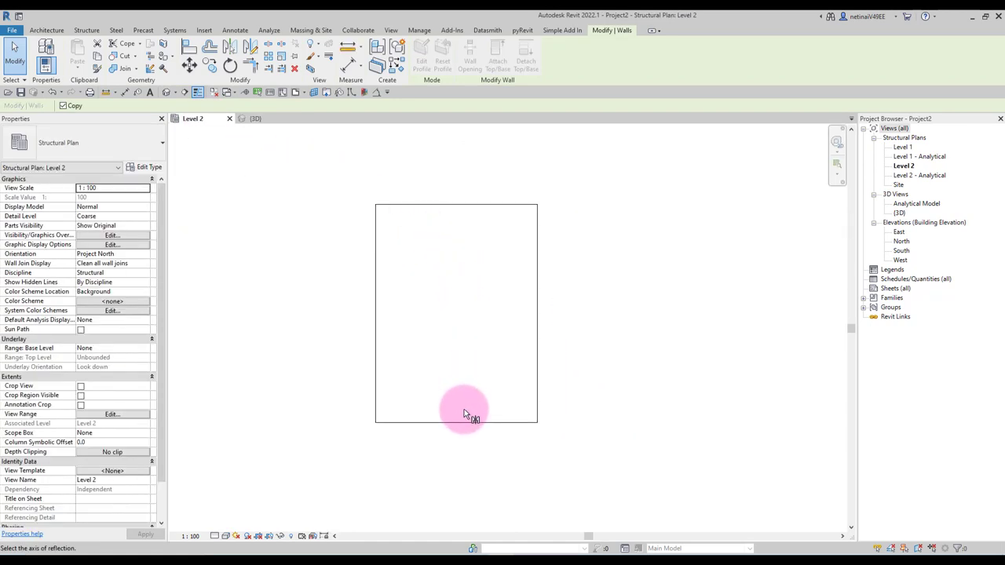
{"action": "left_click", "coordinate": [228, 47]}
{"action": "left_click", "coordinate": [456, 421]}
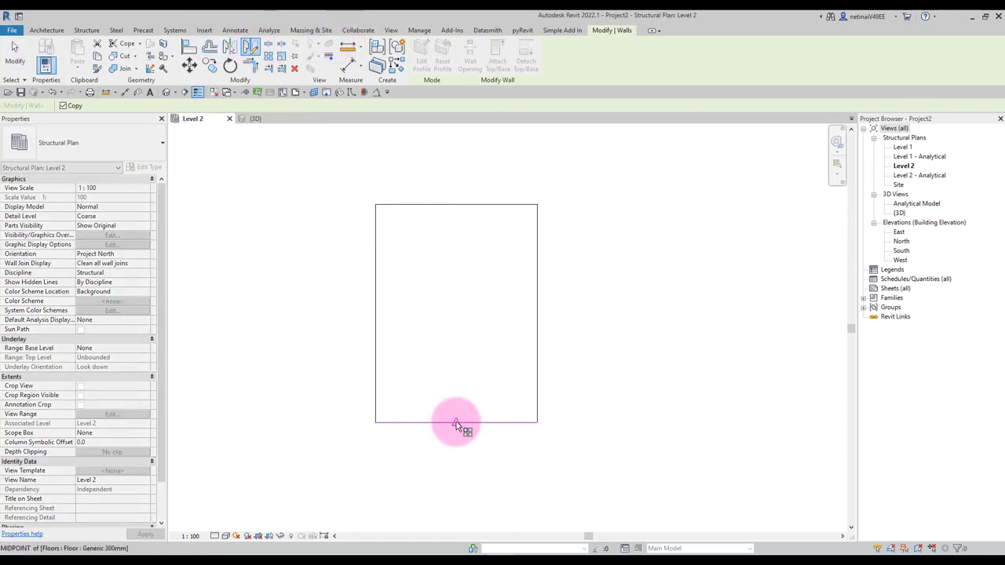
{"action": "left_click", "coordinate": [445, 366]}
{"action": "left_click", "coordinate": [451, 371]}
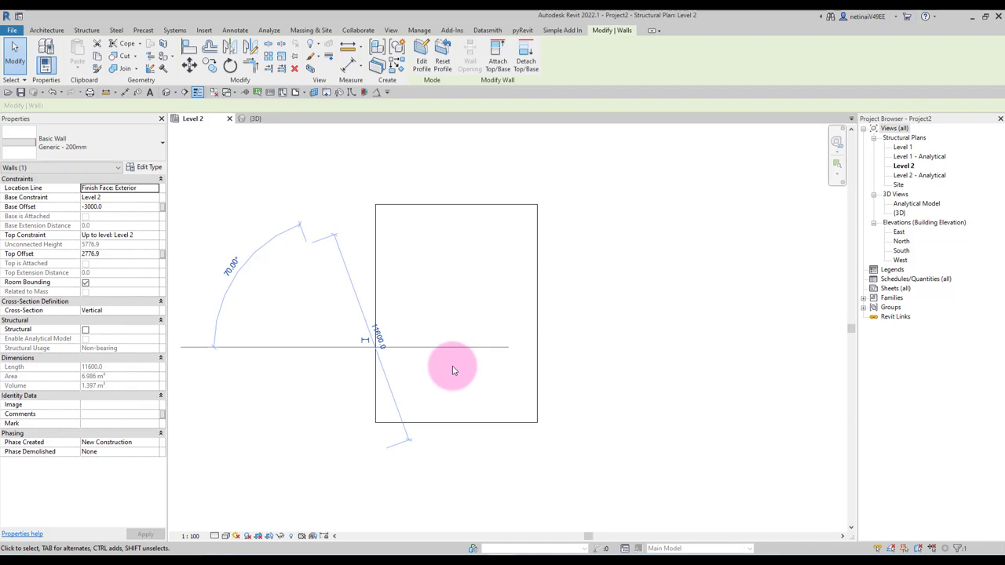
Mirror the curb wall about an axis drawn up from the slab's bottom midpoint
{"action": "left_click", "coordinate": [255, 119]}
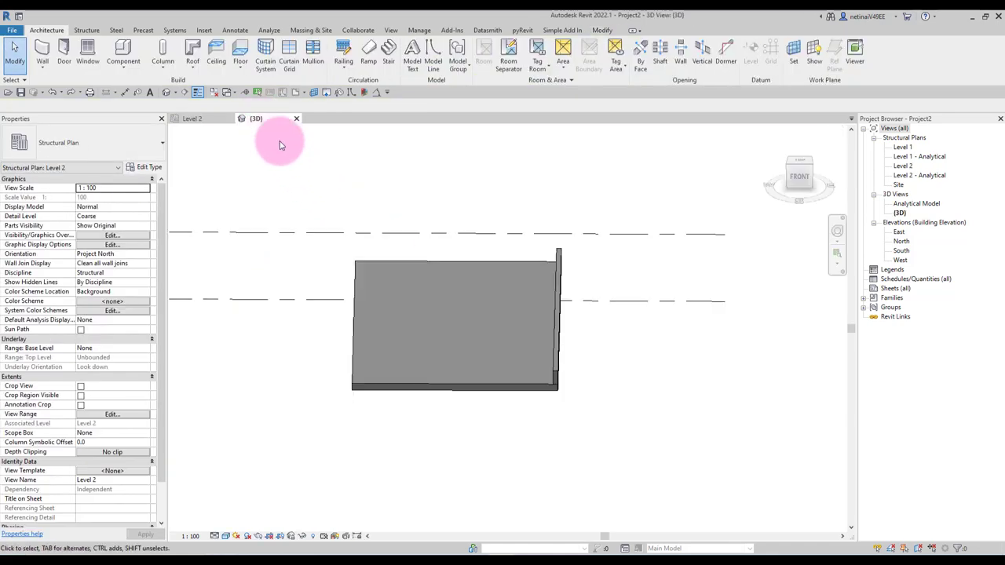
{"action": "left_click", "coordinate": [556, 336]}
{"action": "left_click", "coordinate": [192, 119]}
{"action": "left_click", "coordinate": [229, 56]}
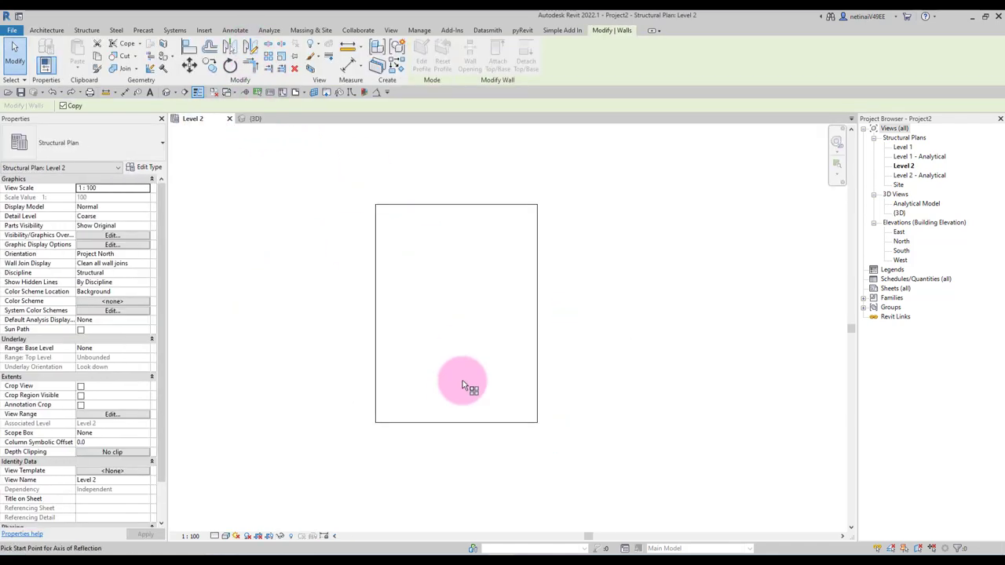
{"action": "left_click", "coordinate": [456, 421]}
{"action": "left_click", "coordinate": [460, 377]}
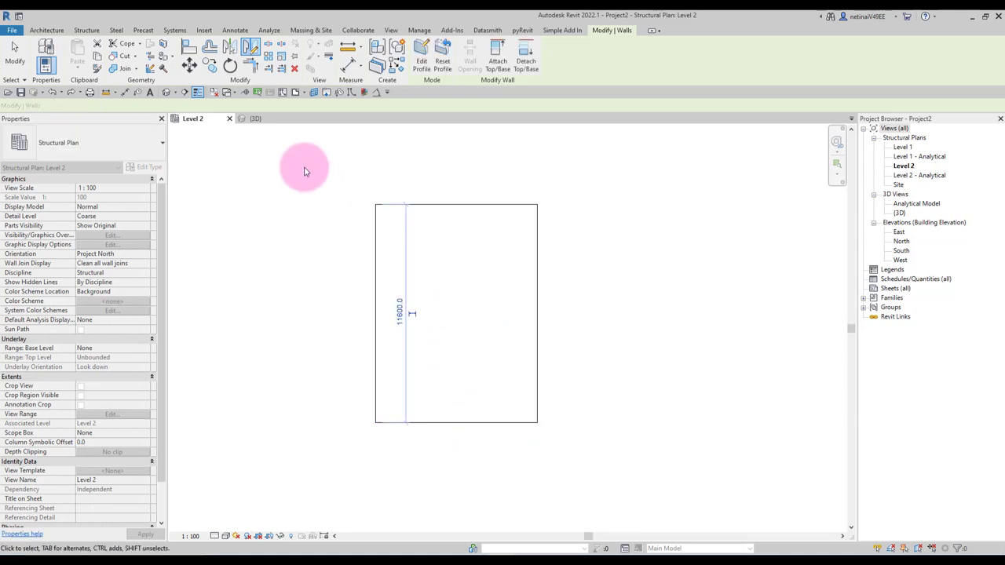
Orbit the 3D view to inspect both long-edge curbs
{"action": "left_click", "coordinate": [255, 119]}
{"action": "mouse_move", "coordinate": [514, 323]}
{"action": "middle_mouse_down", "text": "shift"}
{"action": "mouse_move", "coordinate": [529, 374]}
{"action": "mouse_move", "coordinate": [586, 368]}
{"action": "mouse_move", "coordinate": [355, 321]}
{"action": "middle_mouse_up", "text": "shift"}
{"action": "scroll", "coordinate": [355, 320], "scroll_direction": "up", "scroll_amount": 2}
{"action": "mouse_move", "coordinate": [482, 414]}
{"action": "middle_mouse_down", "text": "shift"}
{"action": "mouse_move", "coordinate": [588, 427]}
{"action": "mouse_move", "coordinate": [336, 310]}
{"action": "mouse_move", "coordinate": [474, 382]}
{"action": "middle_mouse_up", "text": "shift"}
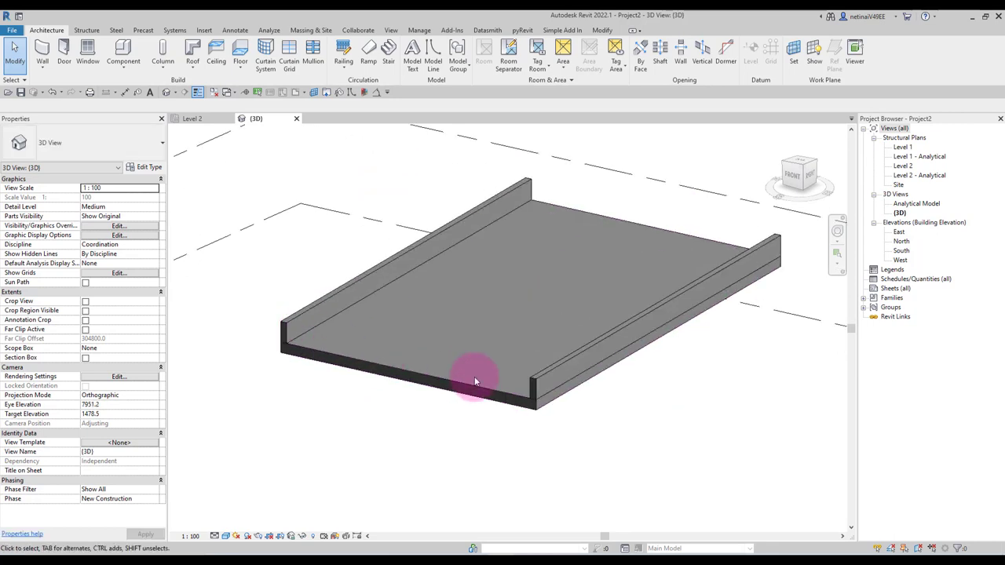
In Level 2, place a Generic - 200mm architectural wall by picking a slab edge with Pick Lines
{"action": "left_click", "coordinate": [192, 119]}
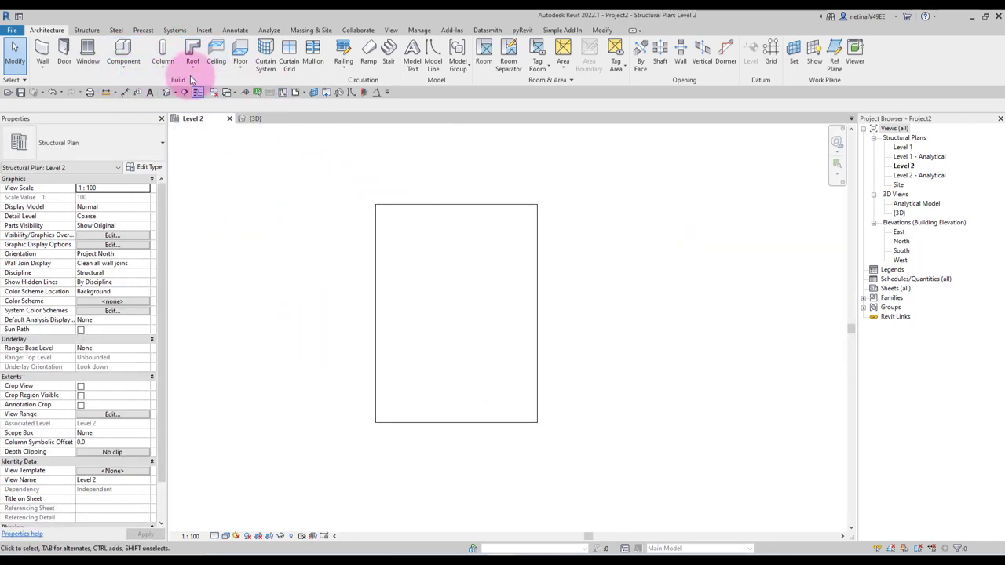
{"action": "left_click", "coordinate": [43, 68]}
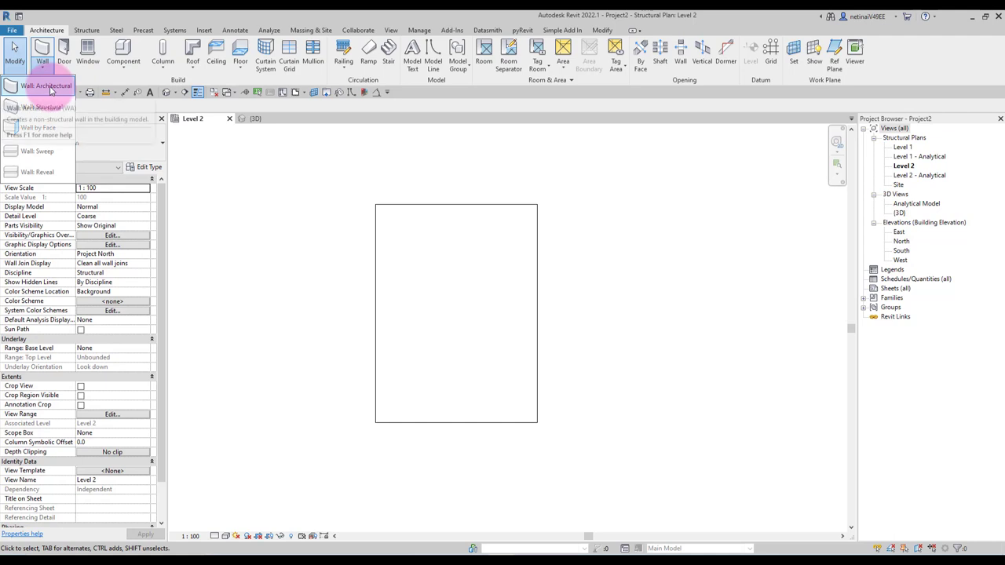
{"action": "left_click", "coordinate": [47, 86]}
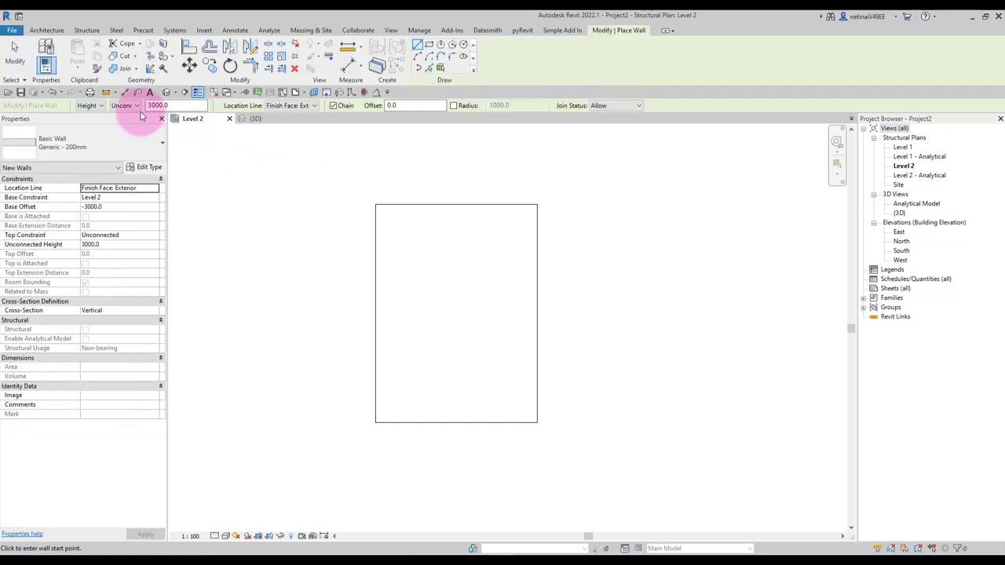
{"action": "left_click", "coordinate": [430, 70]}
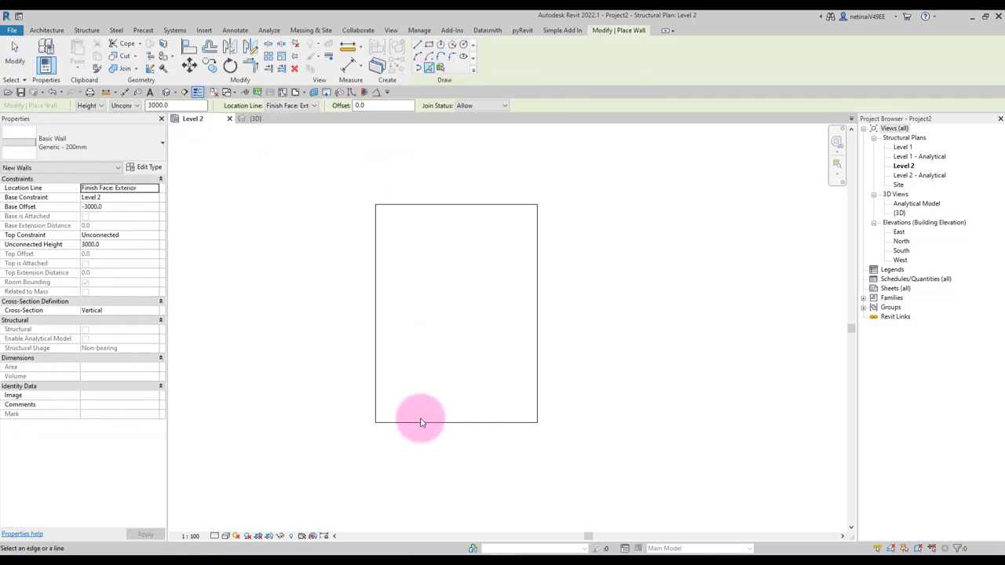
{"action": "scroll", "coordinate": [409, 424], "scroll_direction": "up", "scroll_amount": 4}
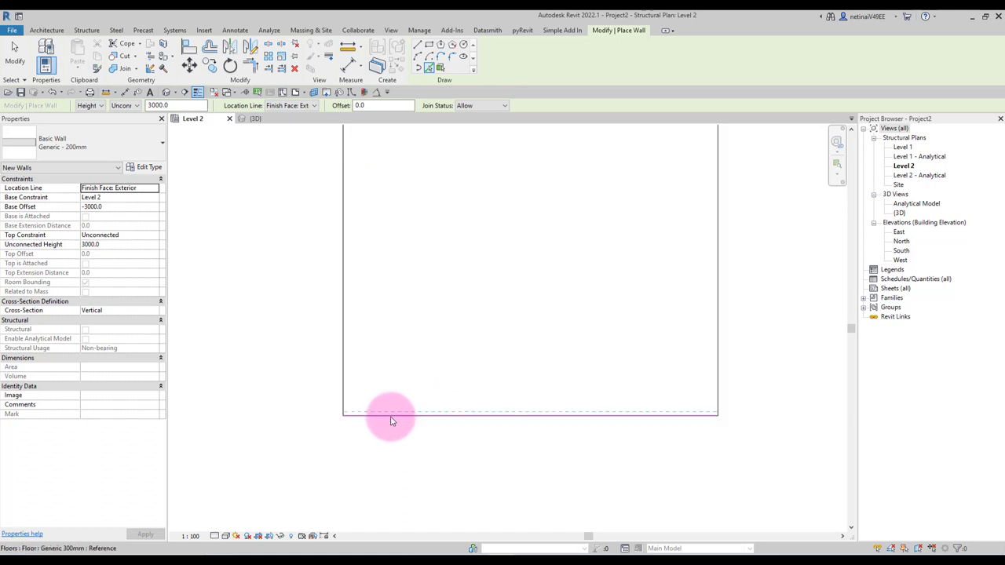
{"action": "left_click", "coordinate": [391, 422]}
{"action": "scroll", "coordinate": [426, 196], "scroll_direction": "down", "scroll_amount": 2}
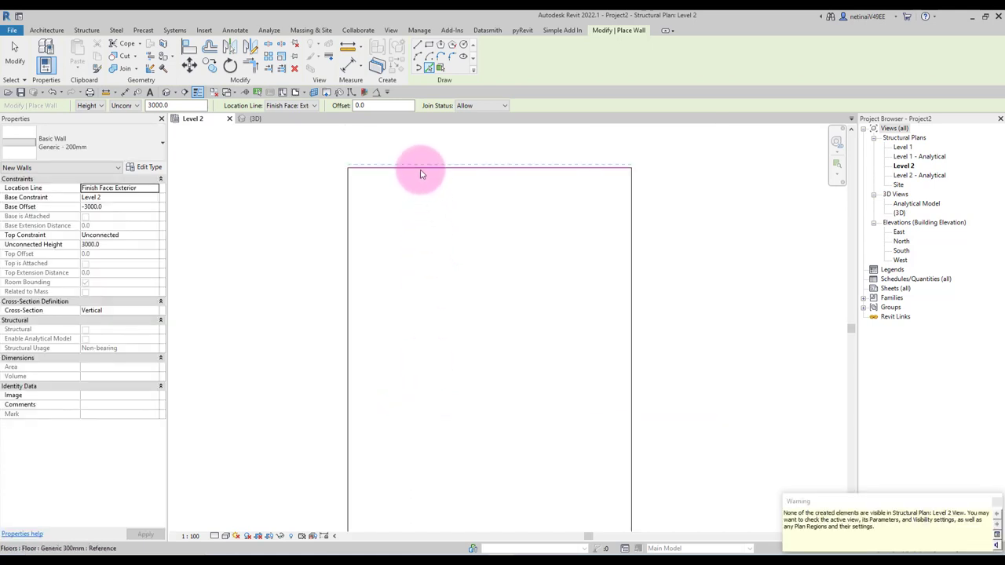
End wall placement, change Level 2's Discipline from Plumbing to Coordination, and return to 3D
{"action": "key", "text": "Escape"}
{"action": "key", "text": "Escape"}
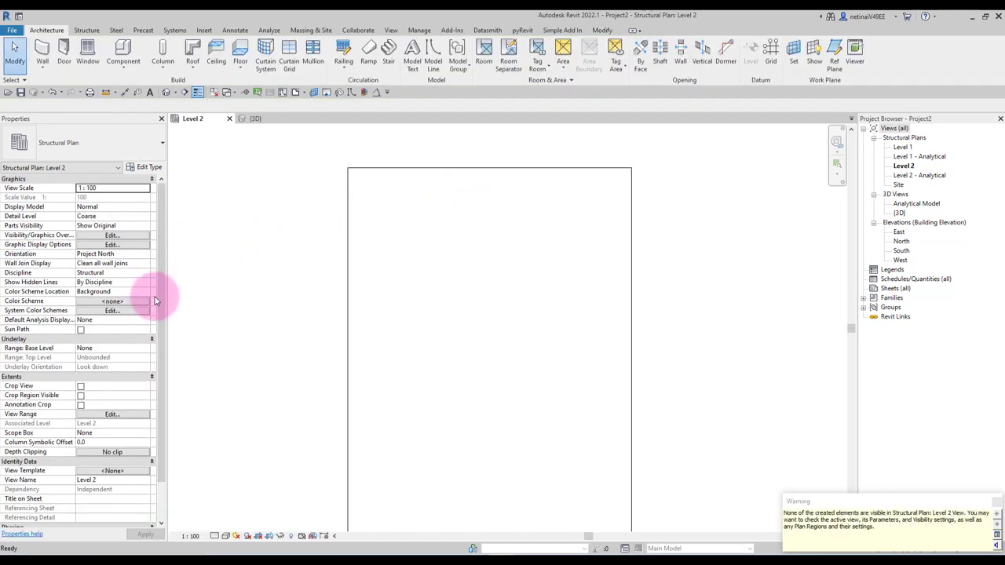
{"action": "left_click", "coordinate": [146, 272]}
{"action": "left_click", "coordinate": [123, 319]}
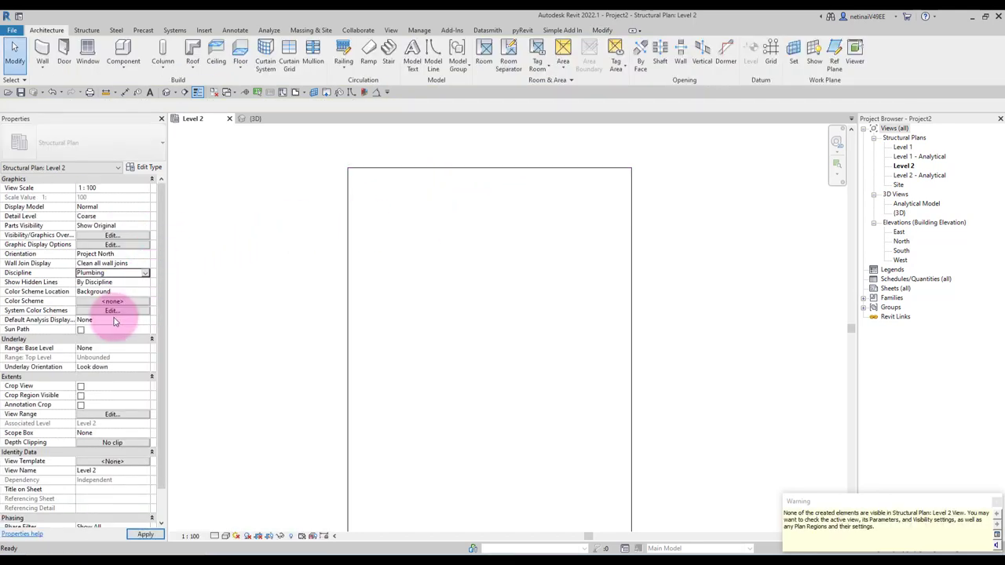
{"action": "left_click", "coordinate": [145, 272]}
{"action": "left_click", "coordinate": [123, 329]}
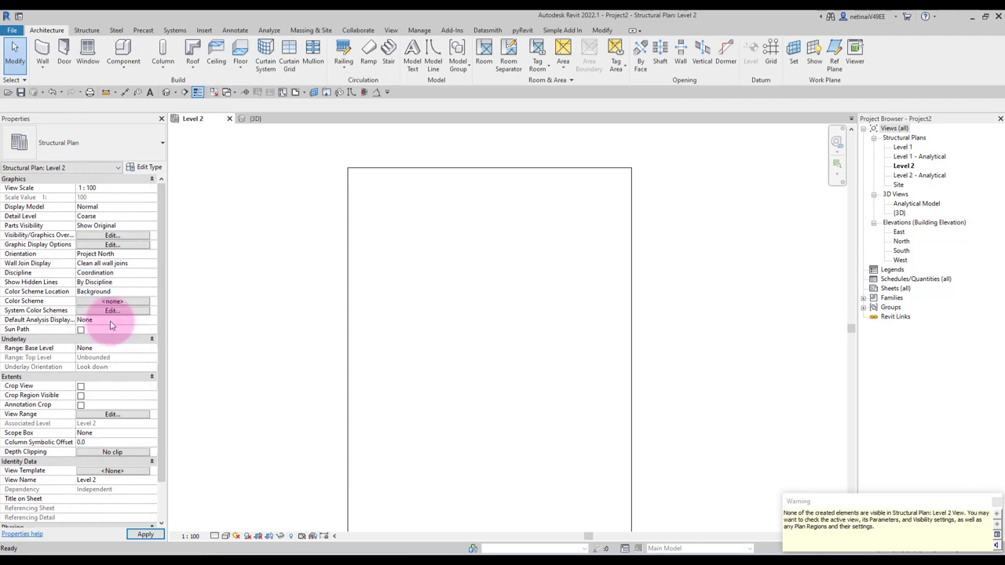
{"action": "scroll", "coordinate": [426, 220], "scroll_direction": "down", "scroll_amount": 2}
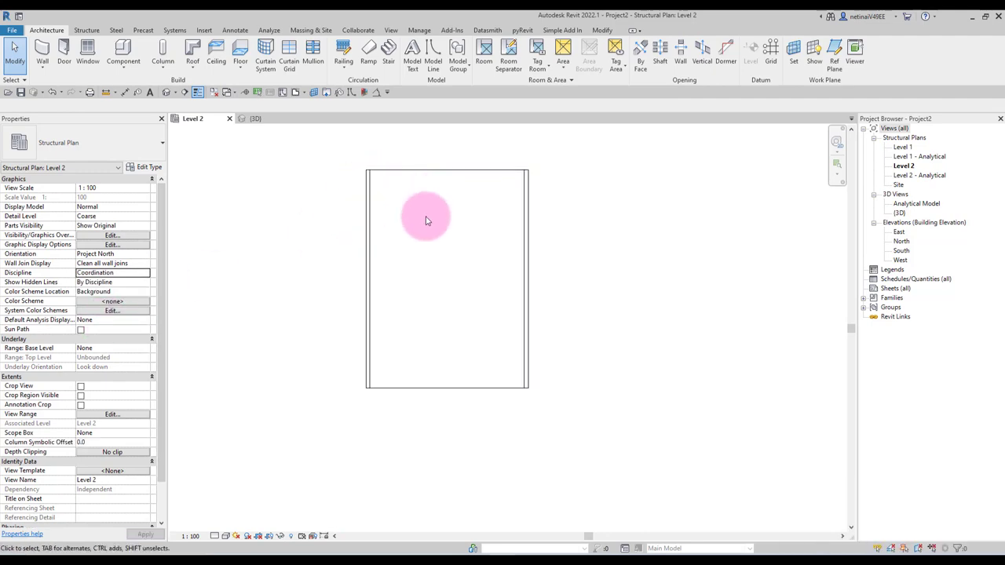
{"action": "left_click", "coordinate": [255, 119]}
Raise the near short-edge wall and attach its base to the floor slab
{"action": "left_click", "coordinate": [509, 404]}
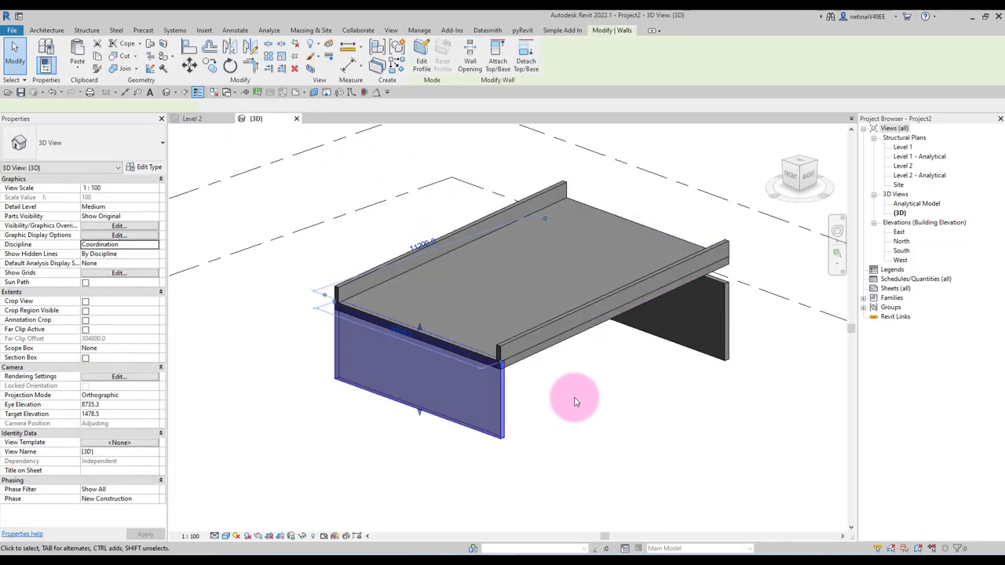
{"action": "scroll", "coordinate": [415, 314], "scroll_direction": "up", "scroll_amount": 3}
{"action": "left_click_drag", "start_coordinate": [419, 331], "coordinate": [422, 314]}
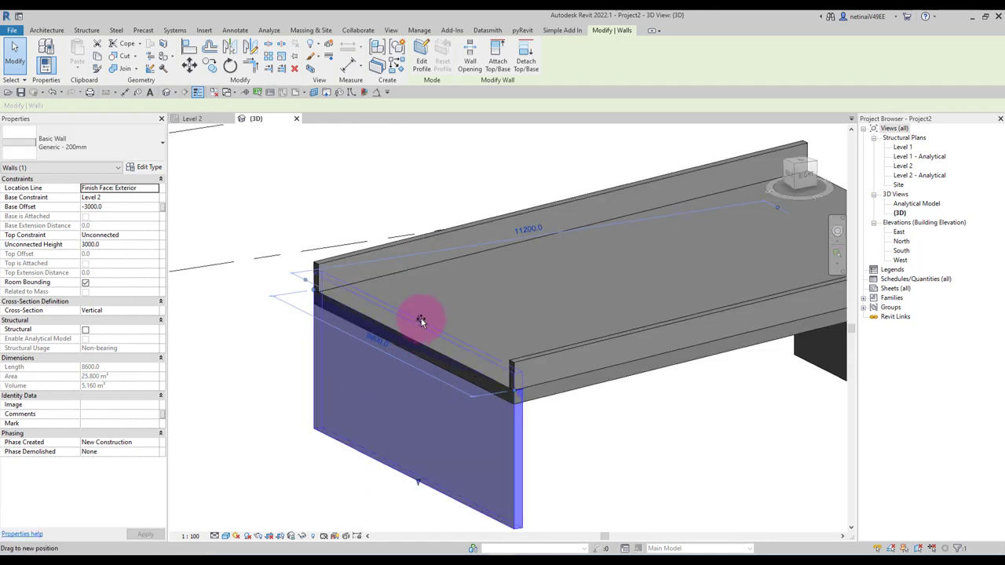
{"action": "middle_click_drag", "start_coordinate": [528, 307], "coordinate": [429, 296], "text": "shift"}
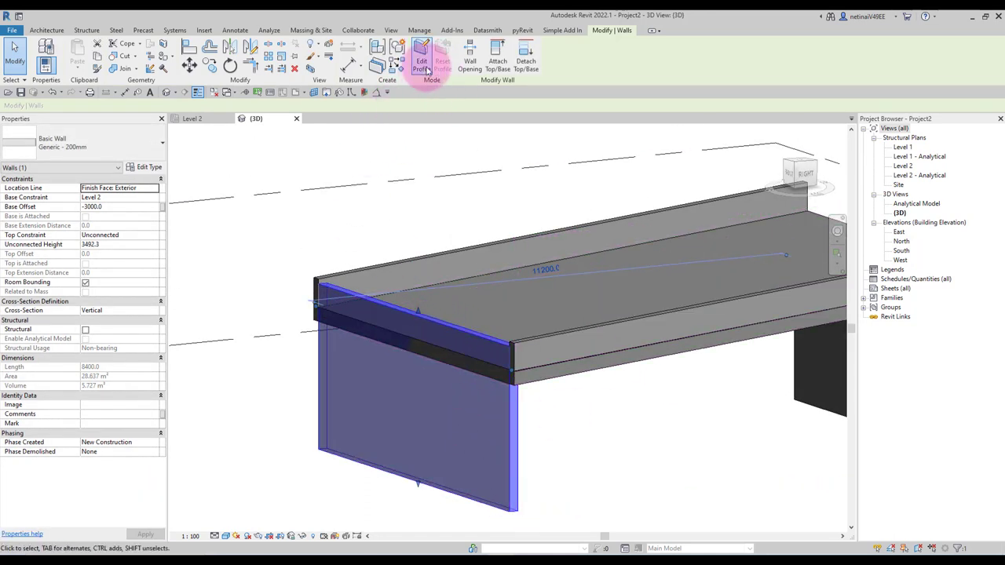
{"action": "left_click", "coordinate": [496, 70]}
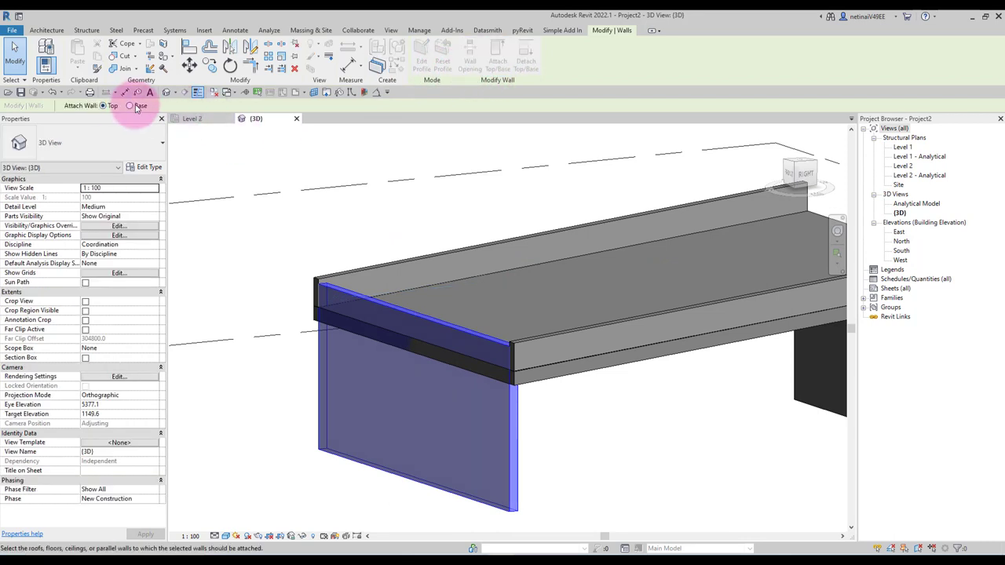
{"action": "left_click", "coordinate": [473, 370]}
{"action": "key", "text": "Escape"}
Set that wall's Unconnected Height to 3600
{"action": "left_click", "coordinate": [427, 315]}
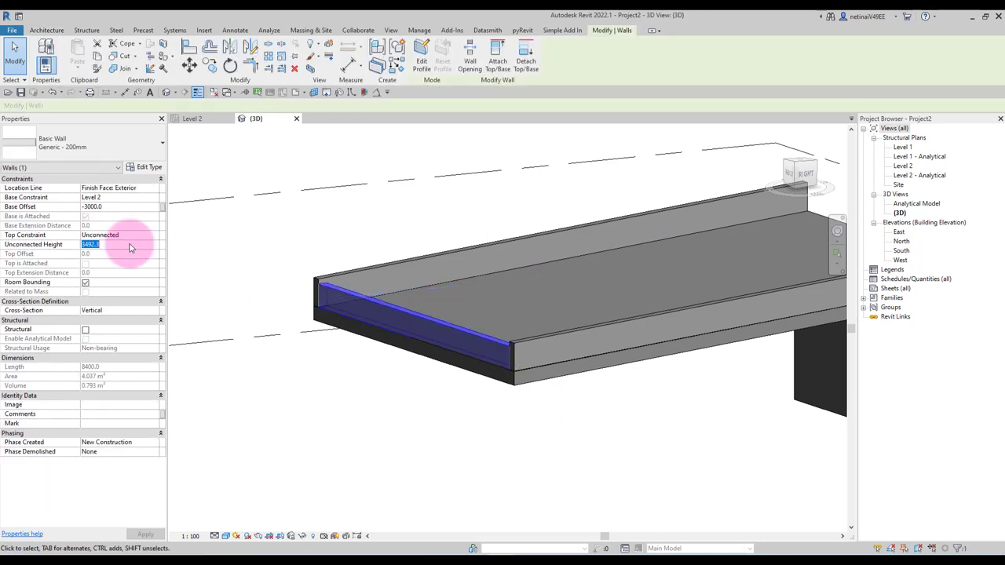
{"action": "left_click", "coordinate": [102, 245]}
{"action": "type", "text": "36"}
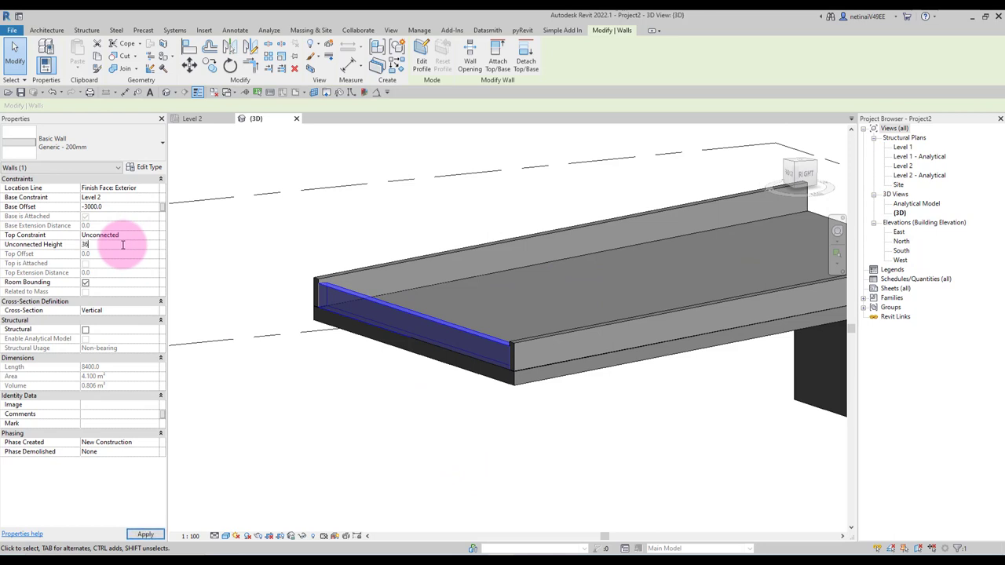
{"action": "type", "text": "000"}
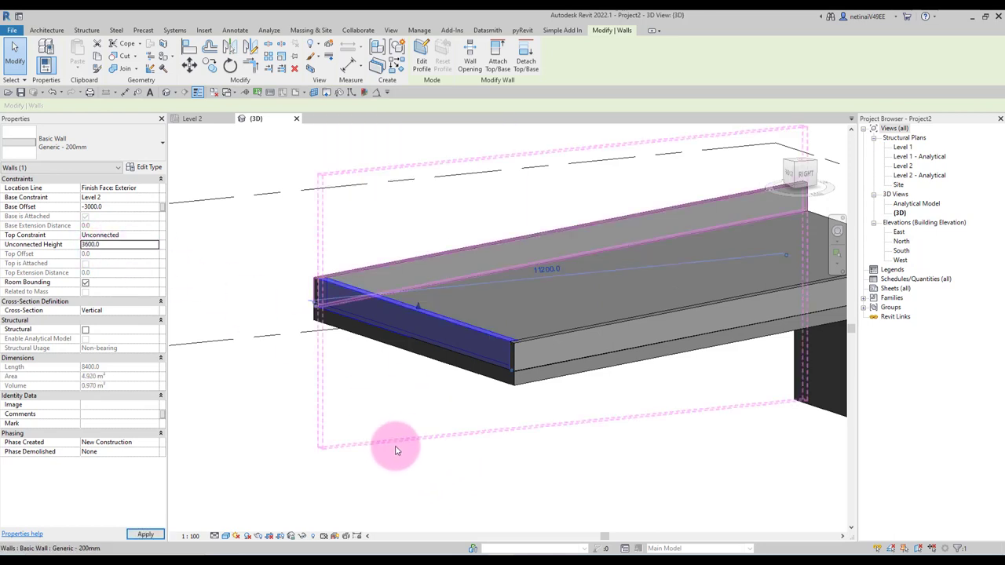
{"action": "left_click", "coordinate": [347, 415]}
{"action": "left_click", "coordinate": [620, 472]}
{"action": "mouse_move", "coordinate": [651, 467]}
{"action": "middle_mouse_down", "text": "shift"}
{"action": "mouse_move", "coordinate": [520, 475]}
{"action": "mouse_move", "coordinate": [646, 471]}
{"action": "mouse_move", "coordinate": [772, 378]}
{"action": "middle_mouse_up", "text": "shift"}
Drag the far short-edge wall's top upward
{"action": "left_click", "coordinate": [777, 382]}
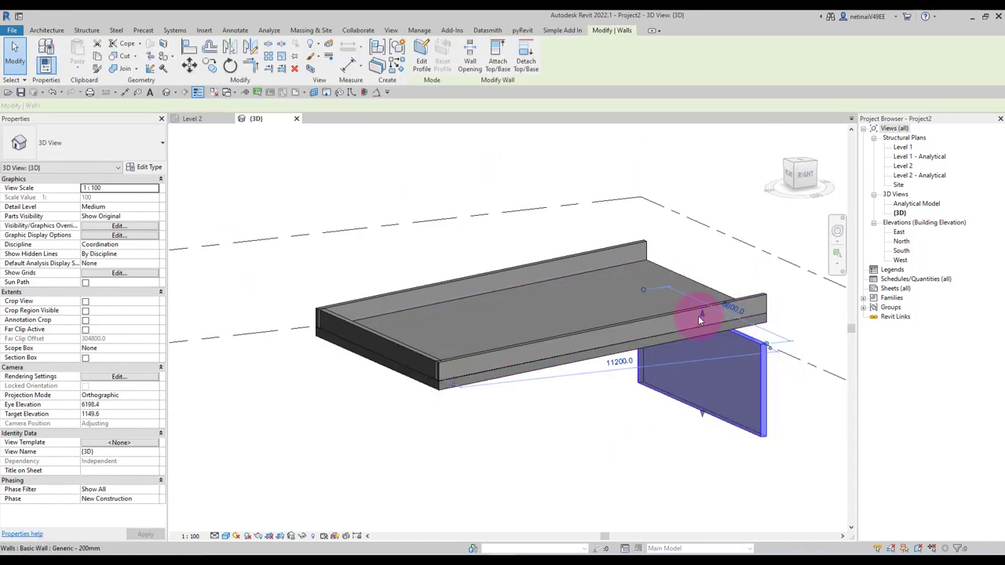
{"action": "mouse_move", "coordinate": [698, 315]}
{"action": "left_mouse_down"}
{"action": "mouse_move", "coordinate": [704, 270]}
{"action": "mouse_move", "coordinate": [695, 448]}
{"action": "left_mouse_up"}
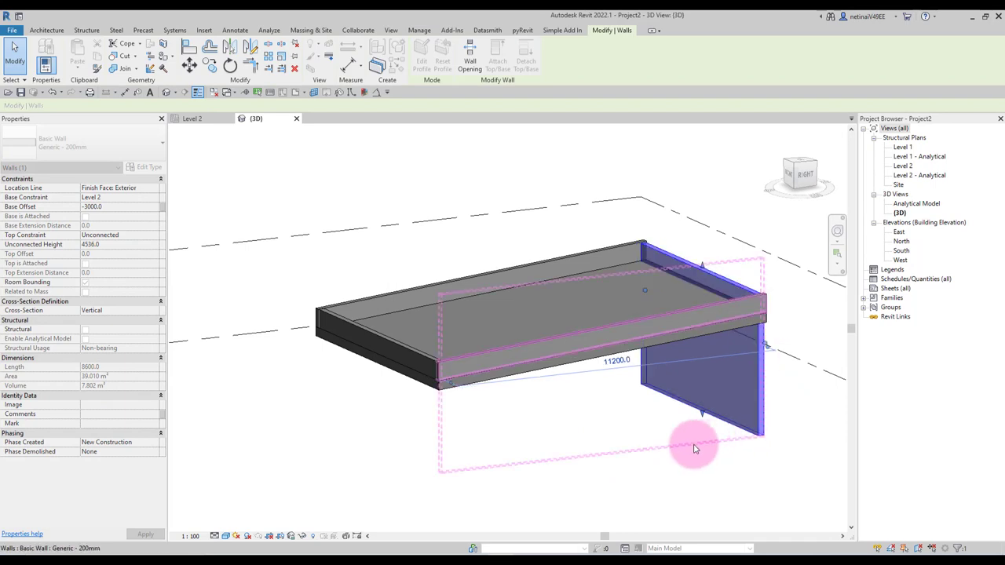
{"action": "middle_click_drag", "start_coordinate": [696, 449], "coordinate": [502, 471], "text": "shift"}
{"action": "scroll", "coordinate": [673, 370], "scroll_direction": "up", "scroll_amount": 3}
{"action": "scroll", "coordinate": [673, 370], "scroll_direction": "up", "scroll_amount": 2}
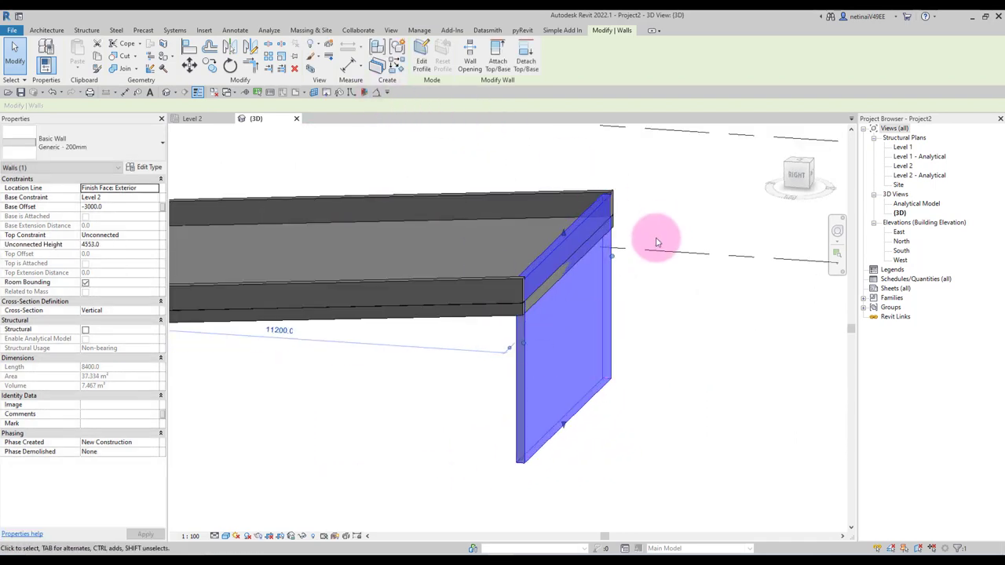
{"action": "left_click", "coordinate": [652, 240]}
Attach the far short-edge wall's base to the floor slab
{"action": "left_click", "coordinate": [592, 329]}
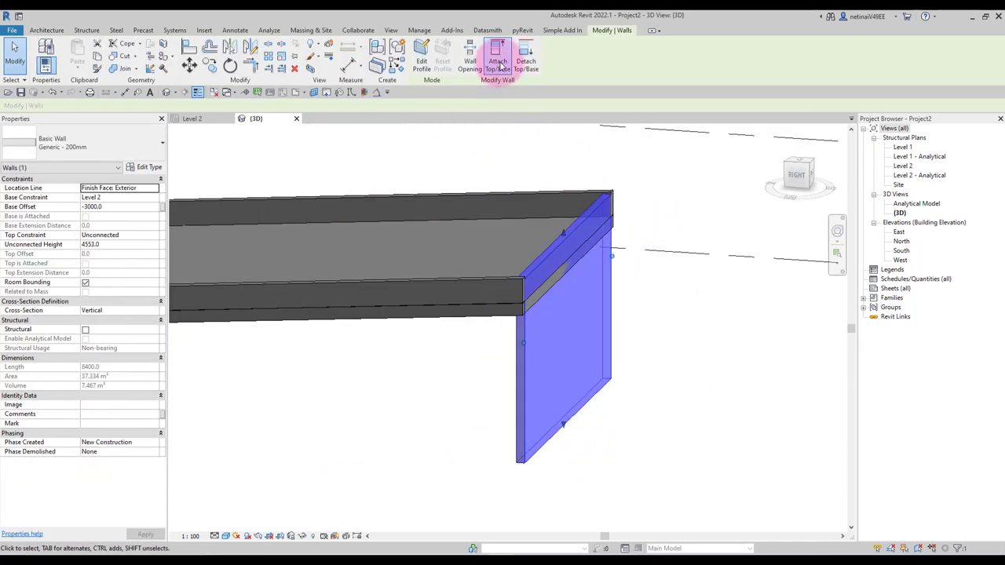
{"action": "left_click", "coordinate": [500, 66]}
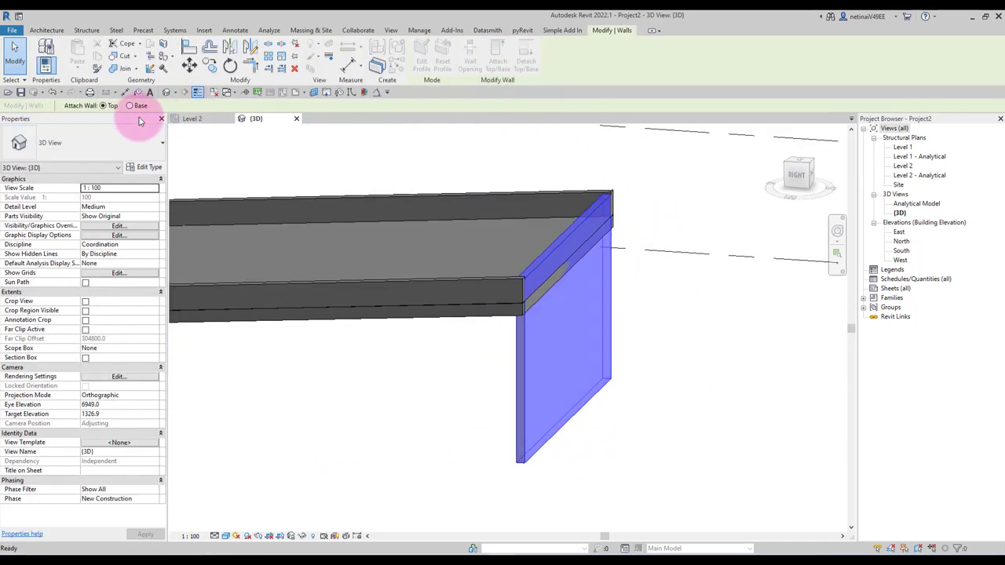
{"action": "left_click", "coordinate": [466, 321]}
{"action": "left_click", "coordinate": [579, 409]}
{"action": "scroll", "coordinate": [579, 412], "scroll_direction": "down", "scroll_amount": 3}
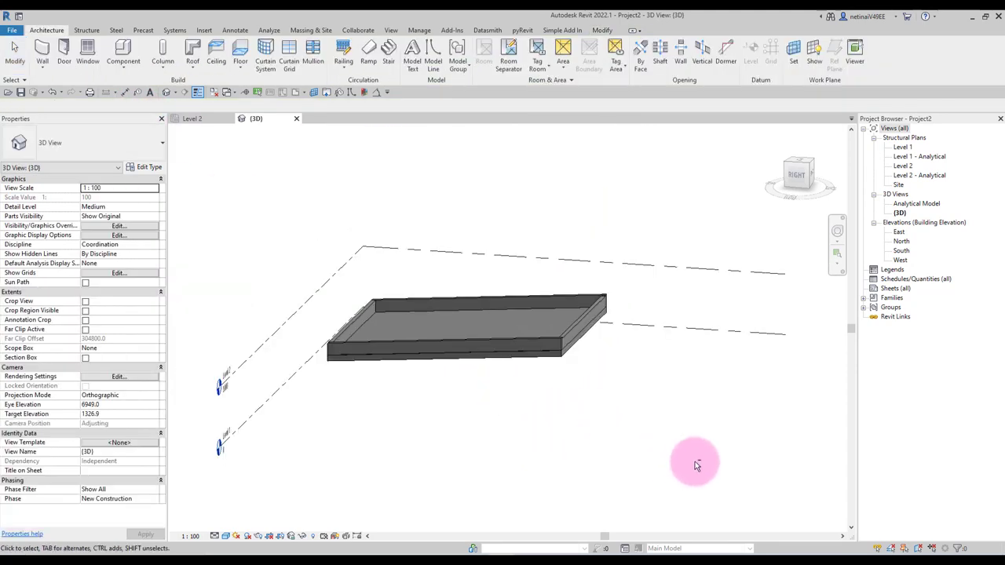
Commit a 4600 wall height and orbit until the whole walled slab is visible
{"action": "mouse_move", "coordinate": [696, 460]}
{"action": "middle_mouse_down", "text": "shift"}
{"action": "mouse_move", "coordinate": [651, 291]}
{"action": "mouse_move", "coordinate": [656, 443]}
{"action": "middle_mouse_up", "text": "shift"}
{"action": "scroll", "coordinate": [589, 320], "scroll_direction": "up", "scroll_amount": 5}
{"action": "scroll", "coordinate": [547, 330], "scroll_direction": "up", "scroll_amount": 2}
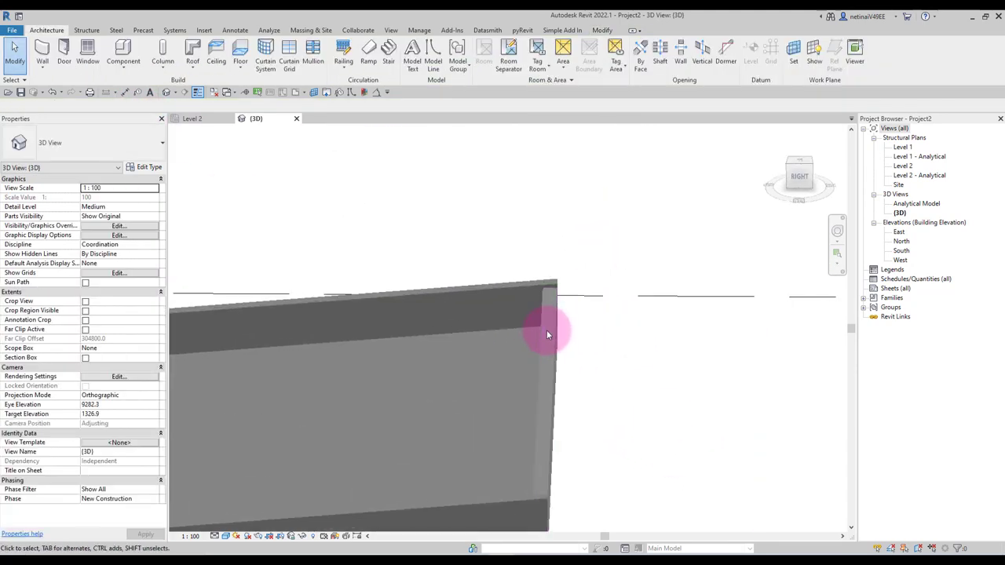
{"action": "left_click", "coordinate": [541, 402]}
{"action": "scroll", "coordinate": [550, 396], "scroll_direction": "down", "scroll_amount": 3}
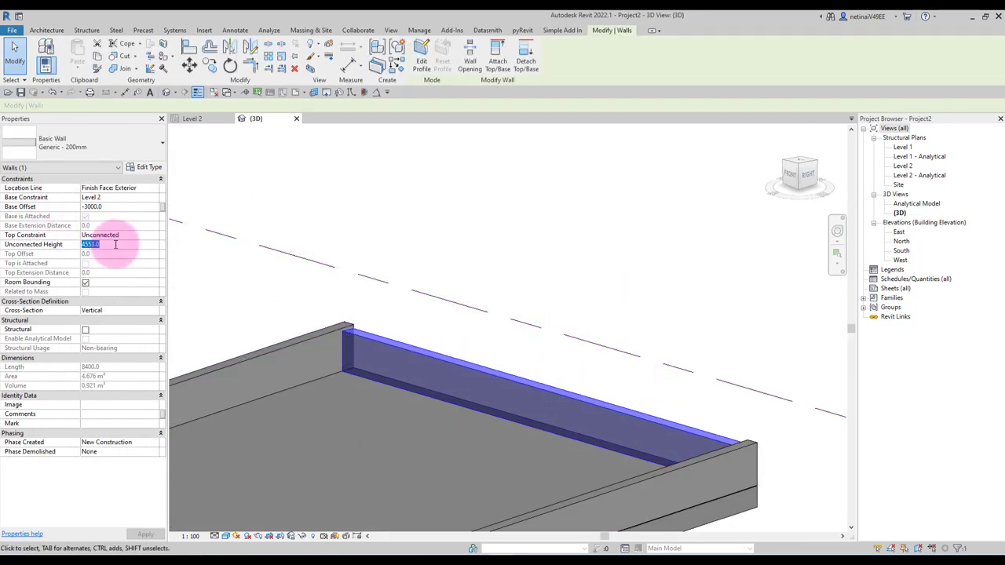
{"action": "type", "text": "4600"}
{"action": "key", "text": "Return"}
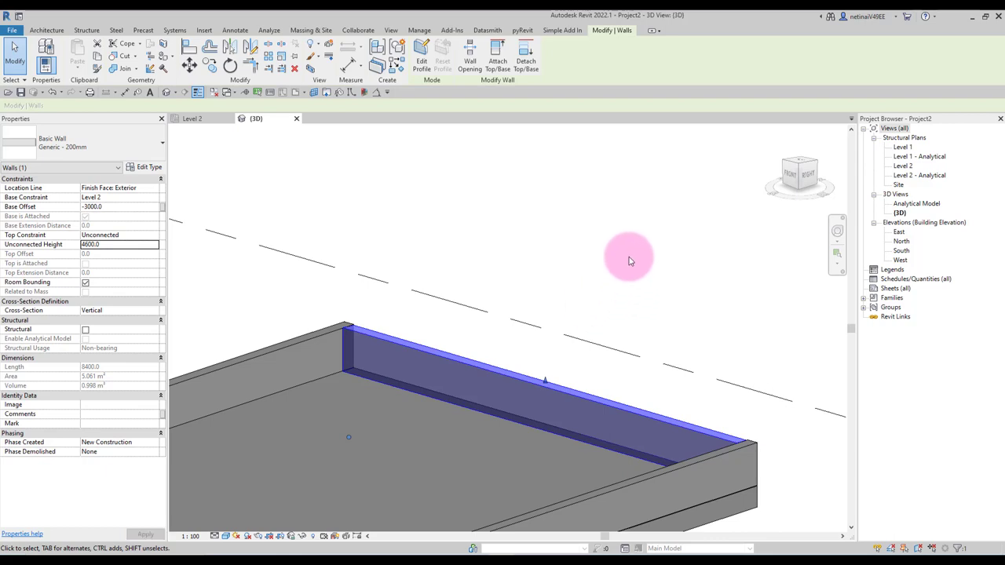
{"action": "left_click", "coordinate": [629, 256]}
{"action": "scroll", "coordinate": [644, 267], "scroll_direction": "down", "scroll_amount": 3}
{"action": "mouse_move", "coordinate": [664, 280]}
{"action": "middle_mouse_down", "text": "shift"}
{"action": "mouse_move", "coordinate": [624, 498]}
{"action": "mouse_move", "coordinate": [709, 498]}
{"action": "middle_mouse_up", "text": "shift"}
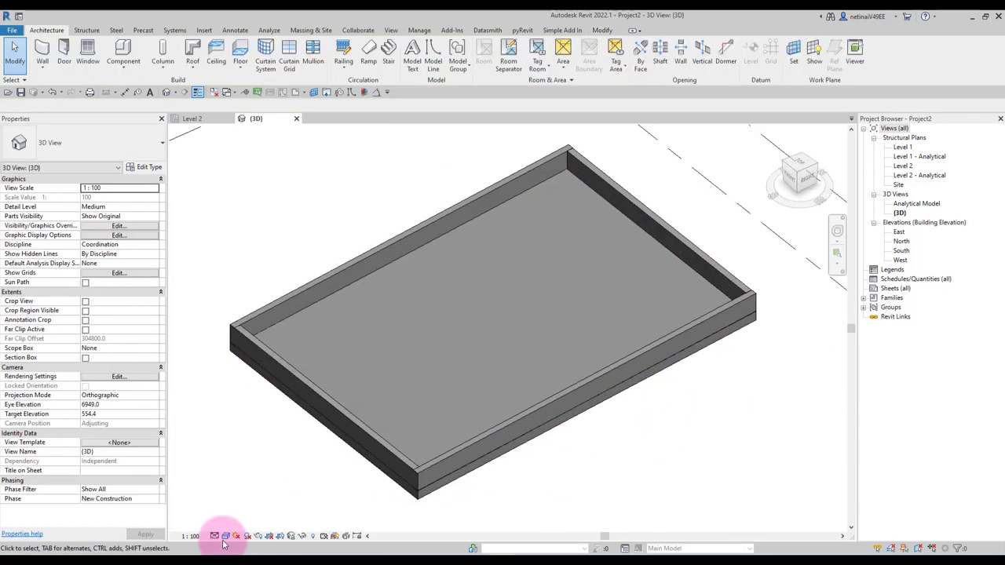
Switch the 3D view's visual style to Hidden Line
{"action": "left_click", "coordinate": [226, 536]}
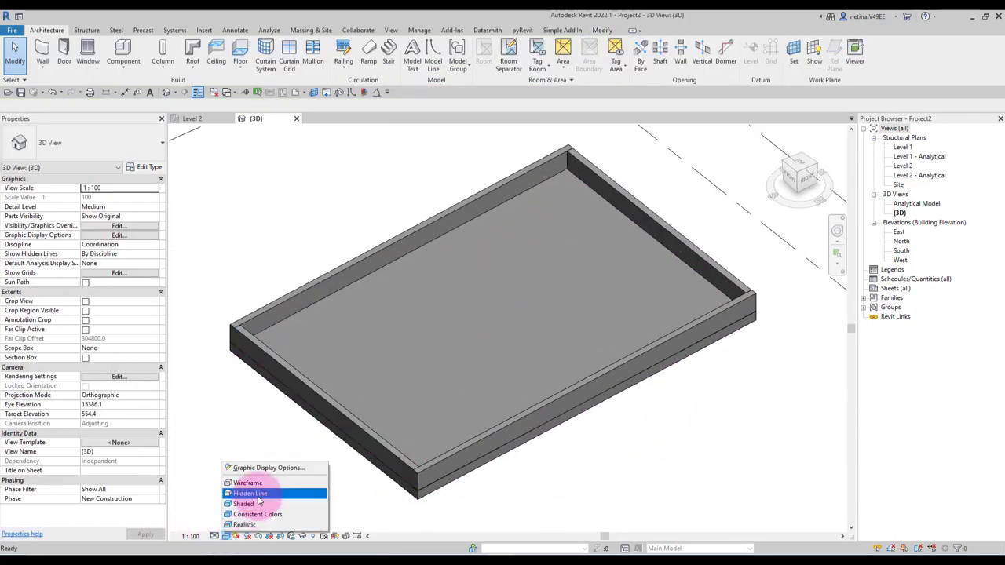
{"action": "left_click", "coordinate": [252, 493]}
{"action": "middle_click_drag", "start_coordinate": [291, 464], "coordinate": [332, 448], "text": "shift"}
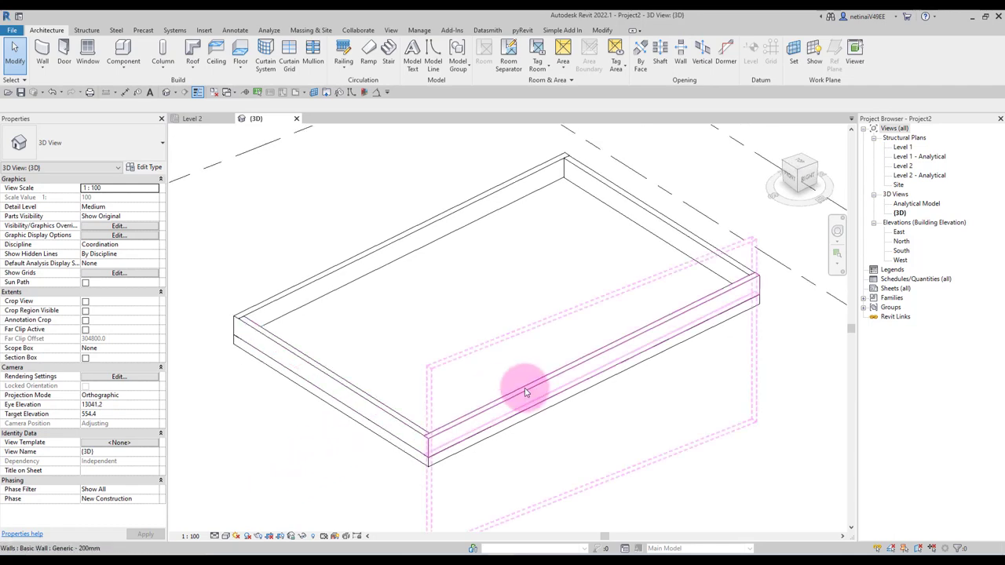
{"action": "scroll", "coordinate": [513, 424], "scroll_direction": "down", "scroll_amount": 2}
{"action": "scroll", "coordinate": [449, 415], "scroll_direction": "down", "scroll_amount": 2}
Select the slab's walls one by one to identify each edge's upstand
{"action": "left_click", "coordinate": [458, 412]}
{"action": "key", "text": "Escape"}
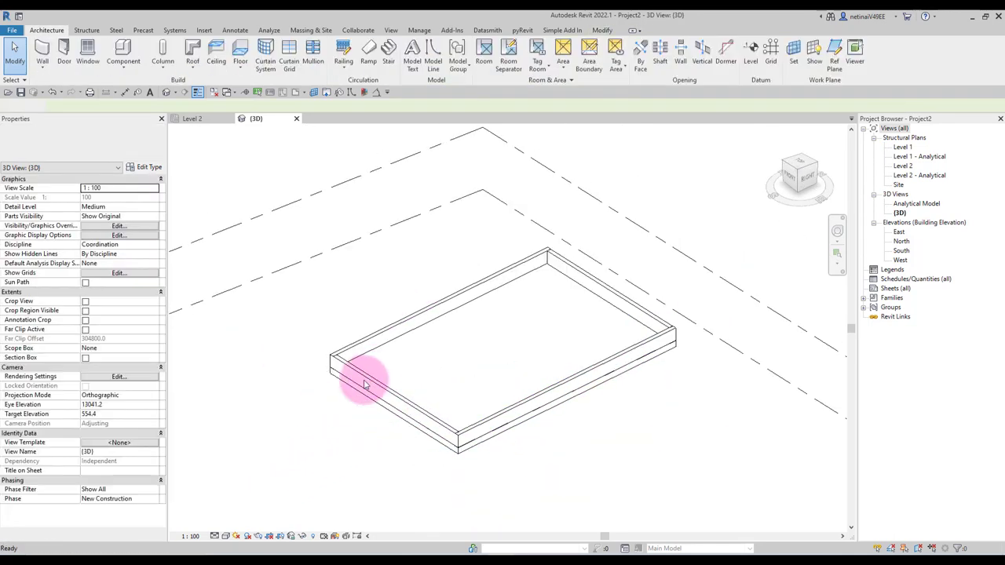
{"action": "left_click", "coordinate": [365, 383]}
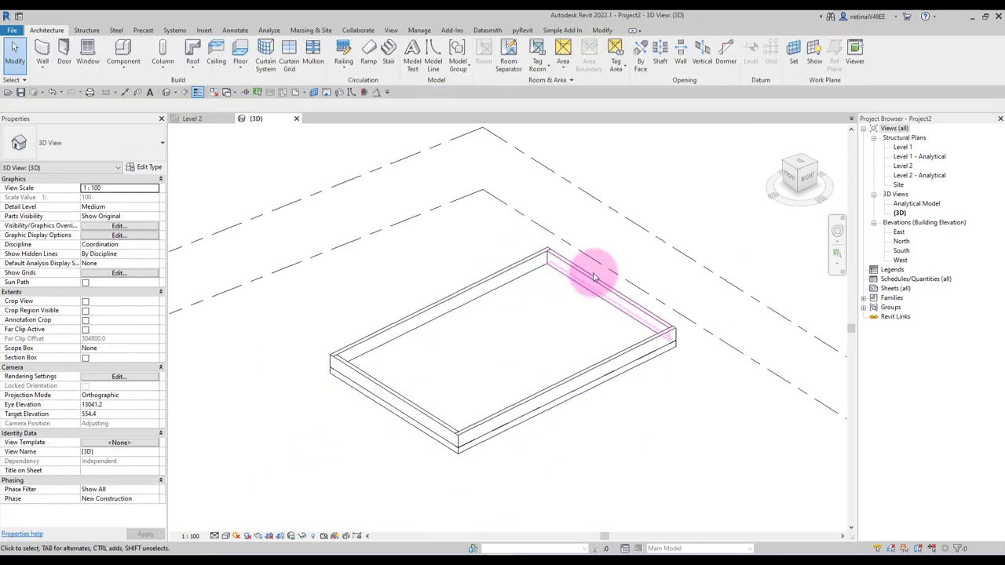
{"action": "left_click", "coordinate": [654, 269]}
{"action": "scroll", "coordinate": [389, 321], "scroll_direction": "up", "scroll_amount": 2}
{"action": "key", "text": "Escape"}
{"action": "left_click", "coordinate": [404, 330]}
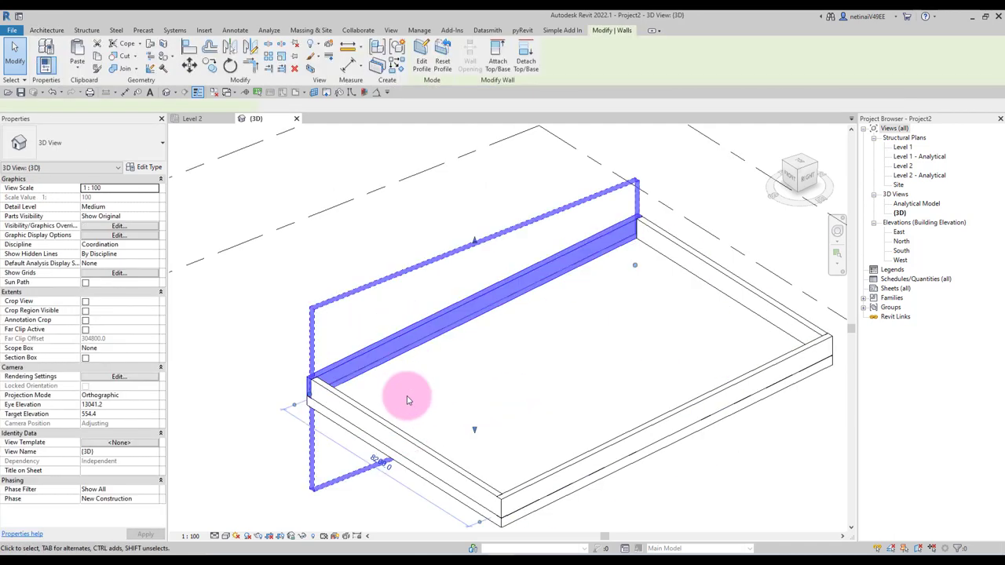
{"action": "key", "text": "Escape"}
{"action": "left_click", "coordinate": [387, 431]}
{"action": "key", "text": "Escape"}
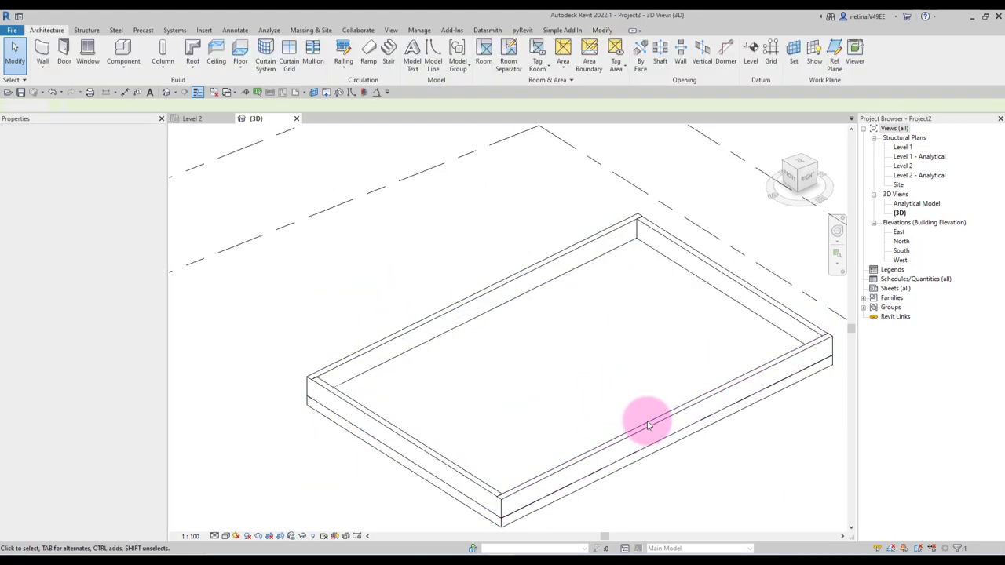
{"action": "left_click", "coordinate": [635, 431]}
{"action": "key", "text": "Escape"}
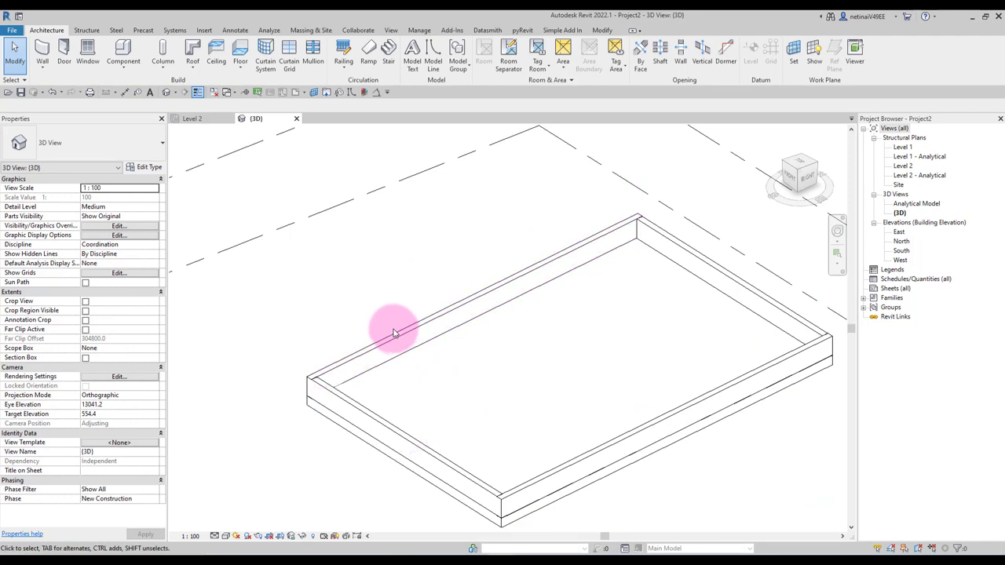
{"action": "left_click", "coordinate": [400, 338]}
{"action": "key", "text": "Delete"}
{"action": "scroll", "coordinate": [403, 384], "scroll_direction": "down", "scroll_amount": 2}
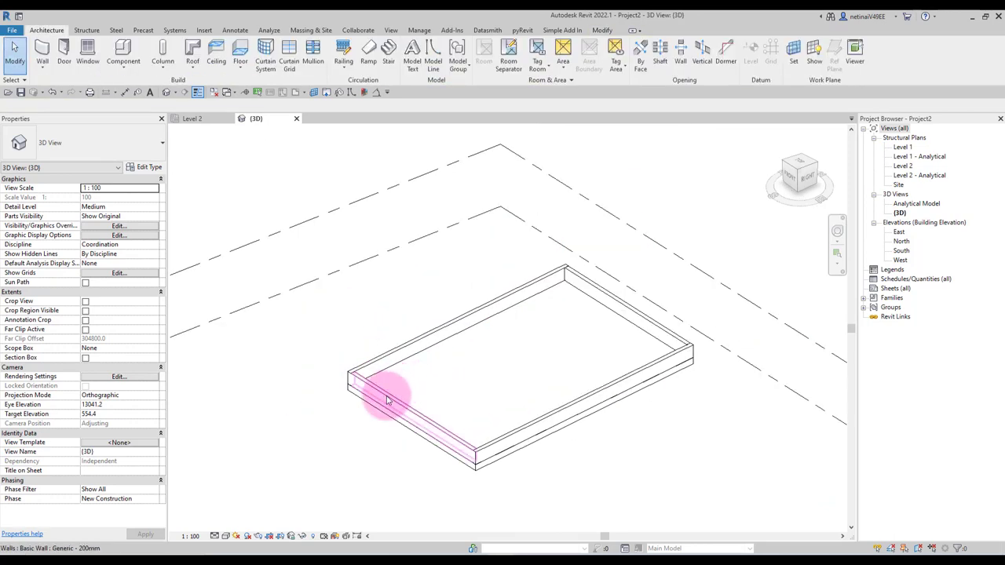
Delete the wall along the slab's front long edge
{"action": "left_click", "coordinate": [387, 401]}
{"action": "key", "text": "Escape"}
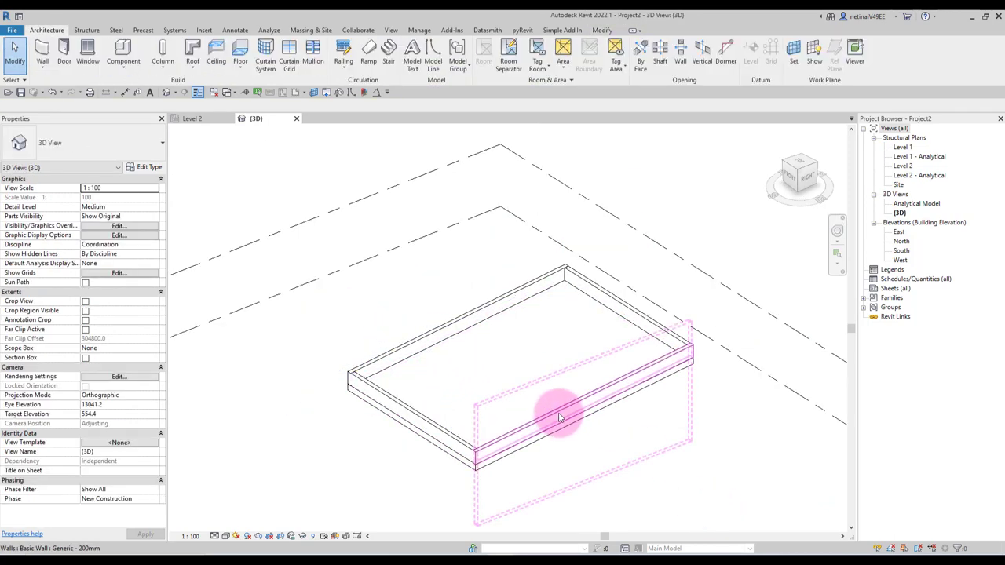
{"action": "left_click", "coordinate": [559, 416]}
{"action": "key", "text": "Delete"}
{"action": "scroll", "coordinate": [696, 415], "scroll_direction": "up", "scroll_amount": 2}
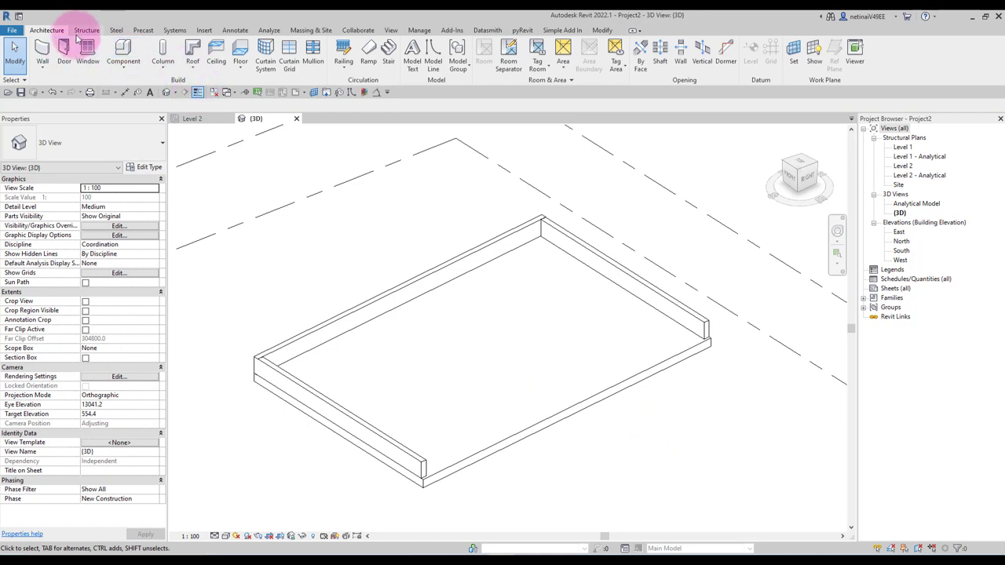
Place an M_Concrete-Rectangular Beam 300 x 600mm along the slab's front edge using 3D snapping
{"action": "left_click", "coordinate": [86, 30]}
{"action": "left_click", "coordinate": [43, 55]}
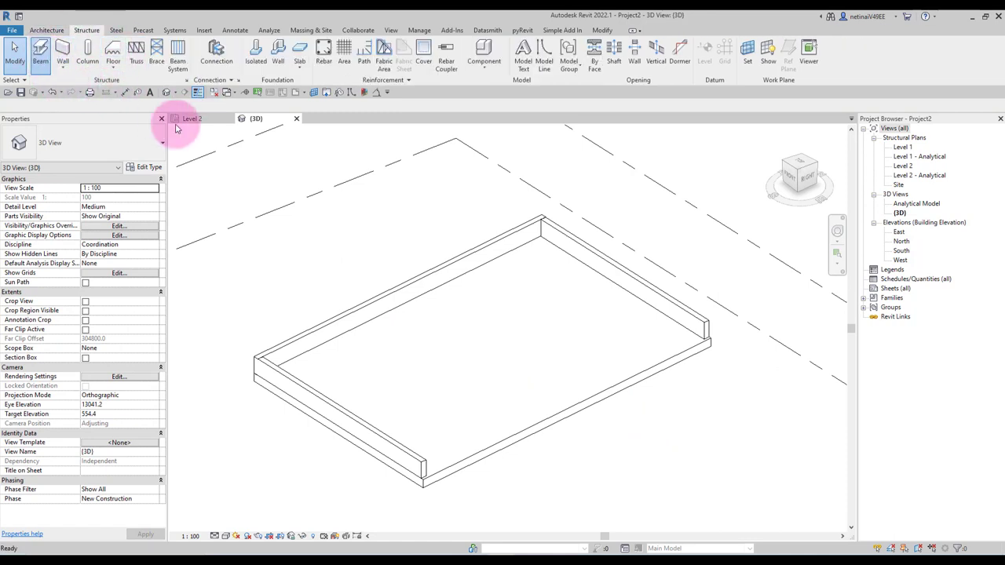
{"action": "left_click", "coordinate": [135, 144]}
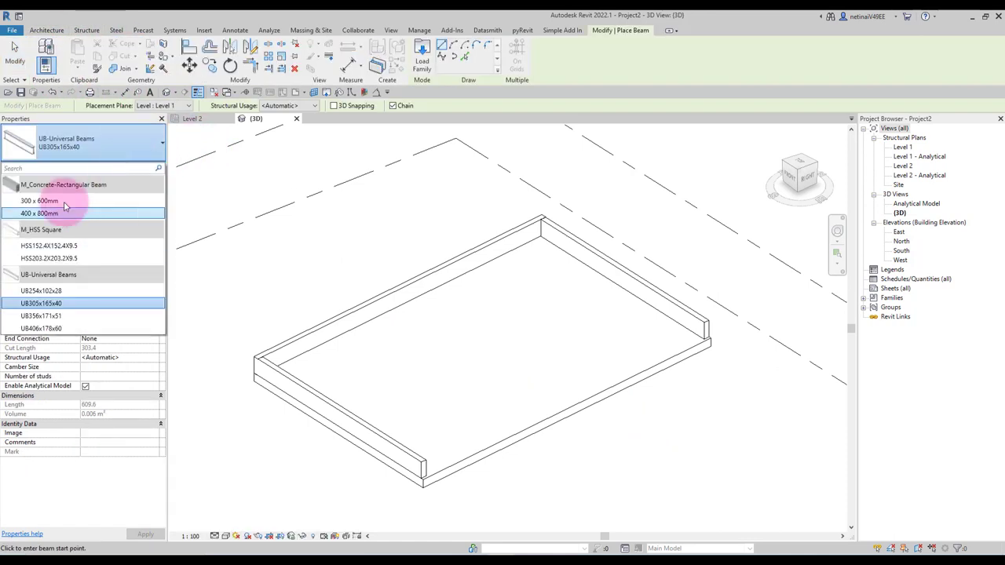
{"action": "left_click", "coordinate": [91, 202]}
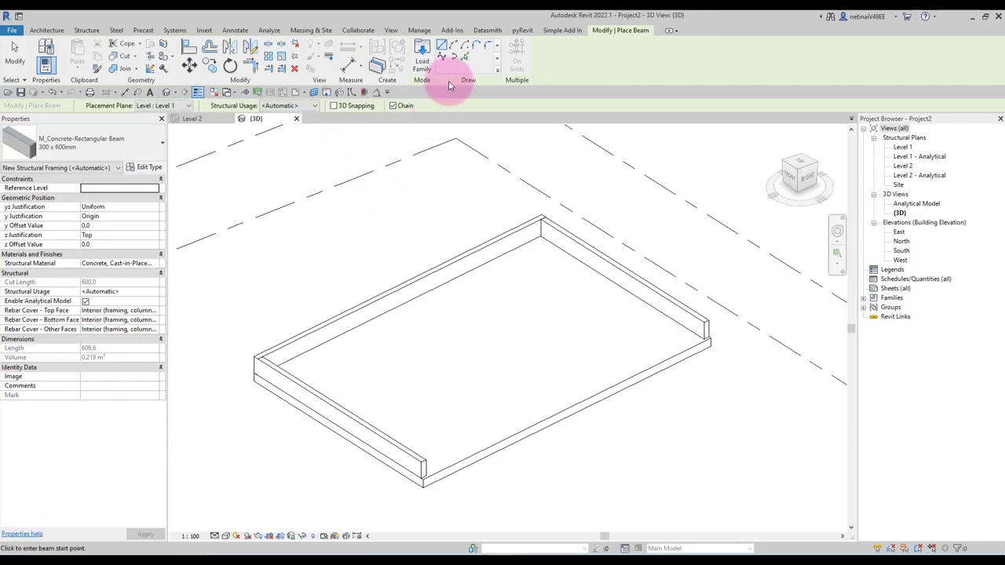
{"action": "left_click", "coordinate": [351, 107]}
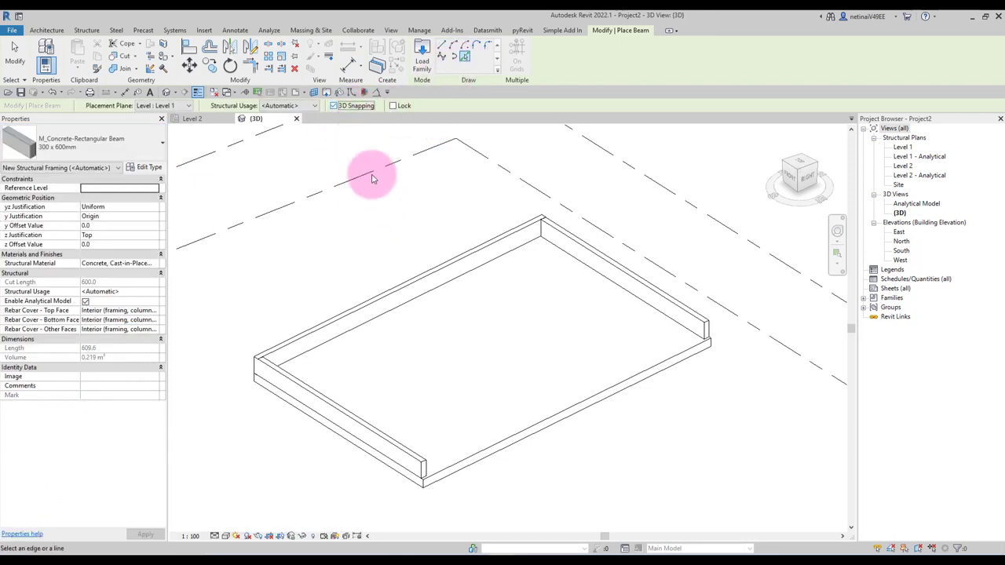
{"action": "left_click", "coordinate": [585, 409]}
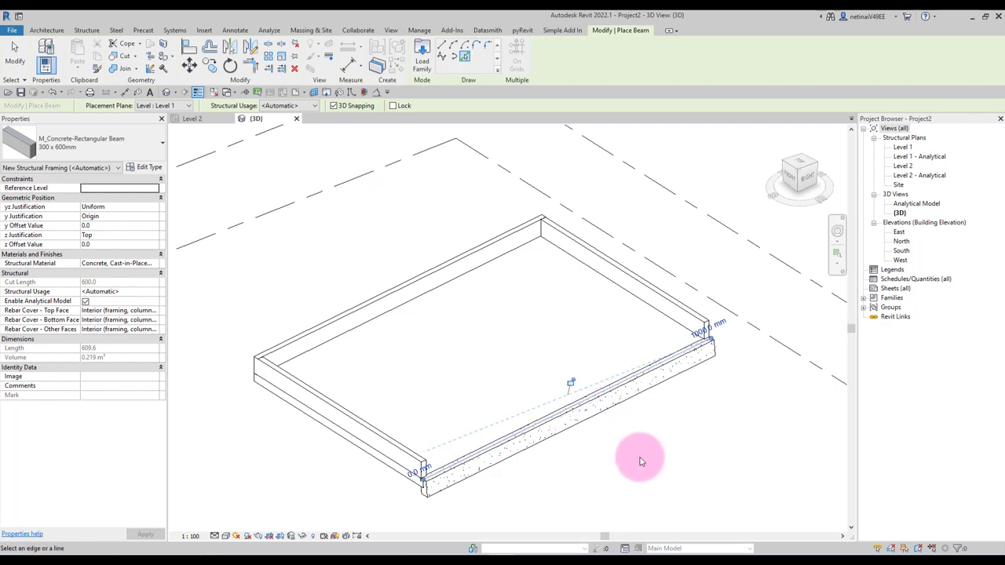
{"action": "key", "text": "Escape"}
{"action": "key", "text": "Escape"}
{"action": "scroll", "coordinate": [545, 488], "scroll_direction": "up", "scroll_amount": 3}
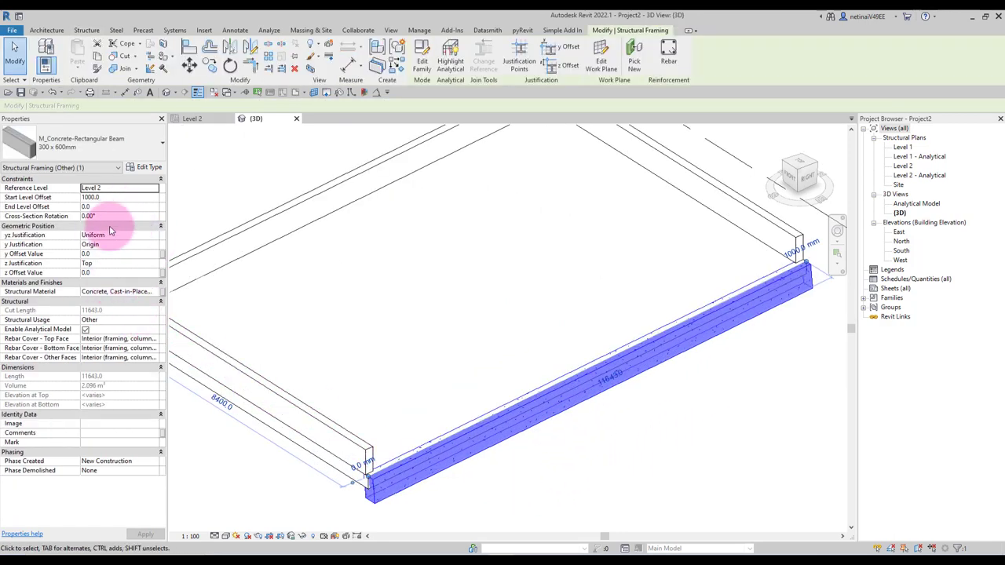
Set the beam's z Justification to Bottom
{"action": "left_click", "coordinate": [156, 264]}
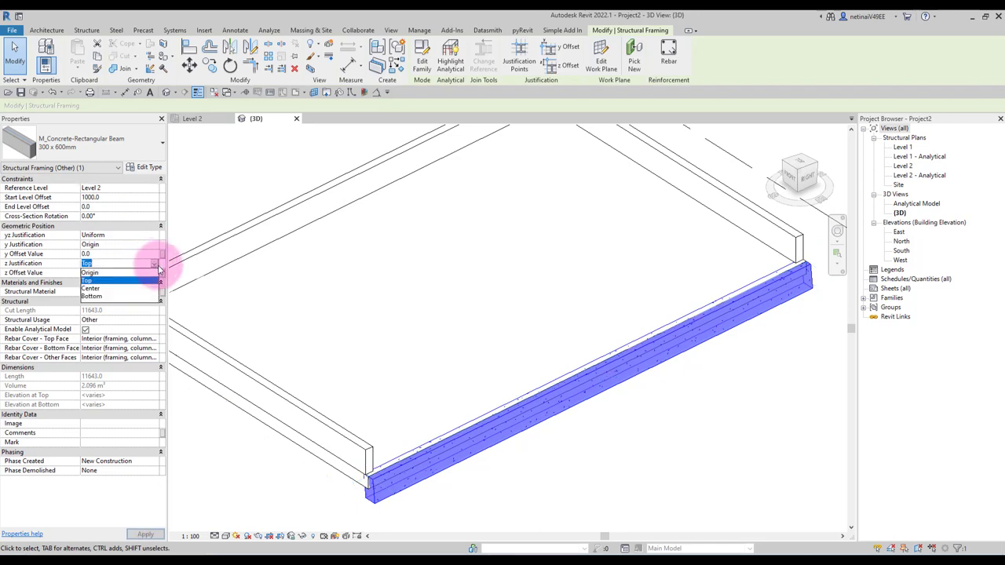
{"action": "left_click", "coordinate": [93, 296]}
{"action": "left_click", "coordinate": [581, 475]}
In the FRONT view, move the beam from its bottom corner onto the slab edge
{"action": "scroll", "coordinate": [542, 428], "scroll_direction": "down", "scroll_amount": 2}
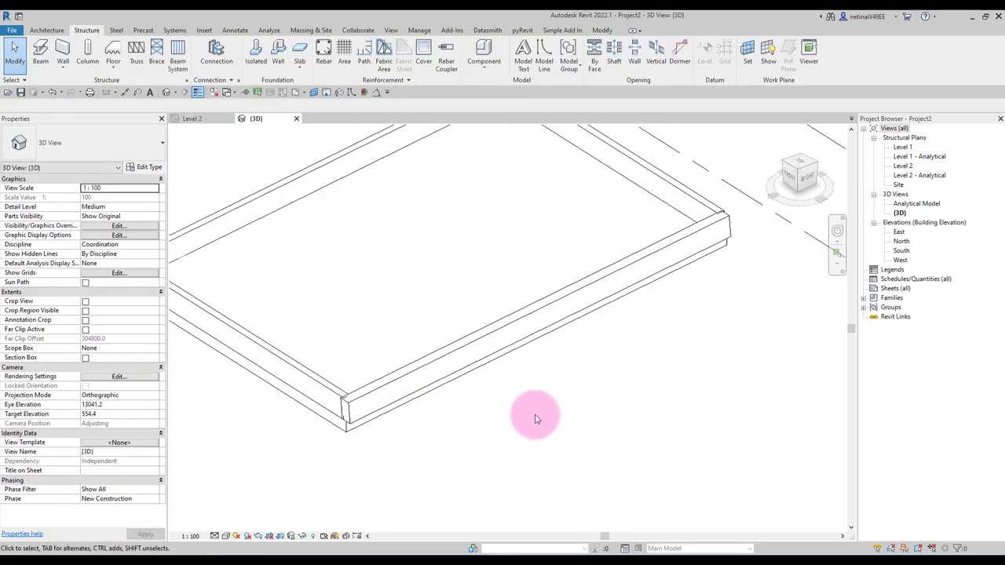
{"action": "scroll", "coordinate": [597, 401], "scroll_direction": "down", "scroll_amount": 2}
{"action": "left_click", "coordinate": [662, 291]}
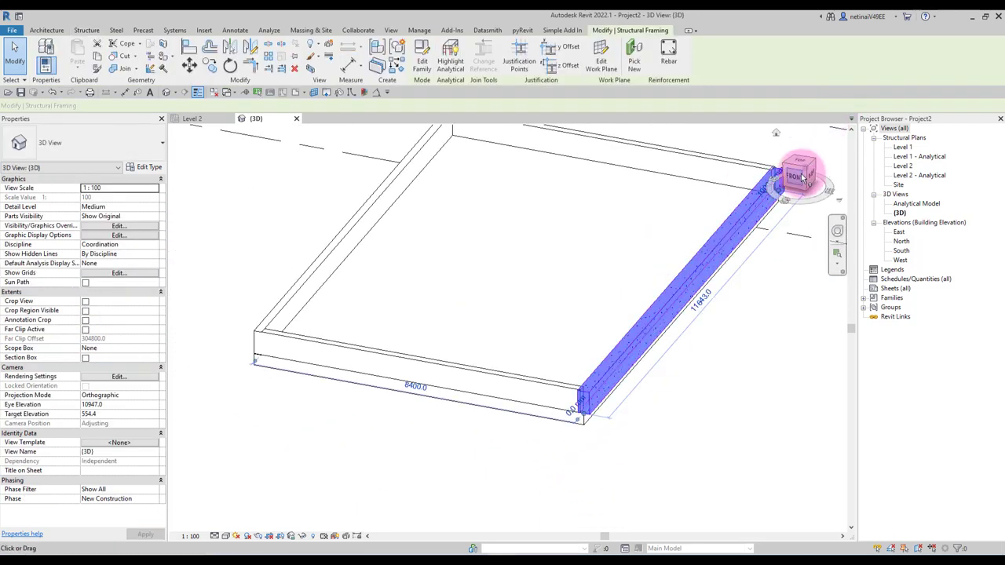
{"action": "left_click", "coordinate": [800, 178]}
{"action": "scroll", "coordinate": [515, 345], "scroll_direction": "up", "scroll_amount": 3}
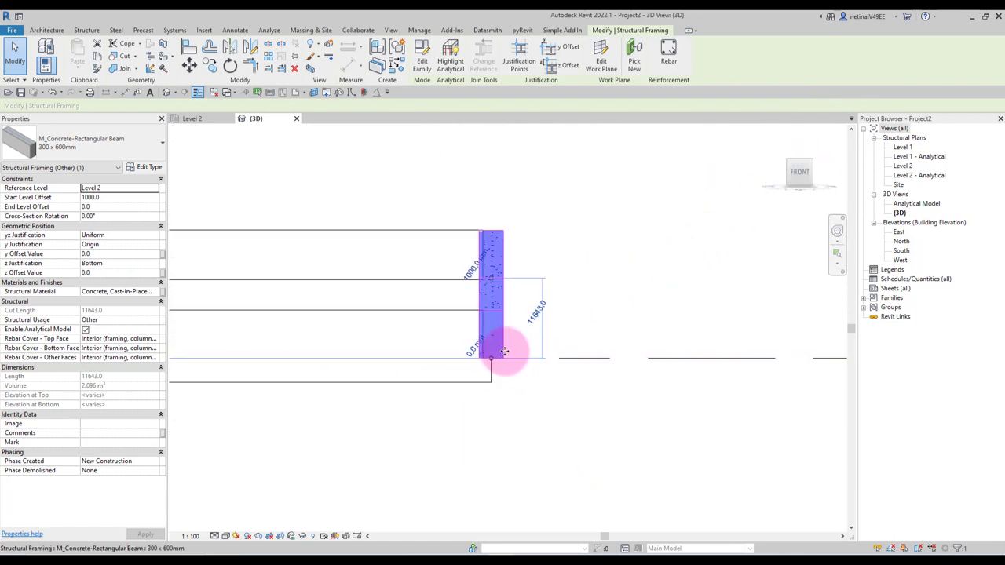
{"action": "scroll", "coordinate": [503, 353], "scroll_direction": "up", "scroll_amount": 2}
{"action": "left_click", "coordinate": [193, 69]}
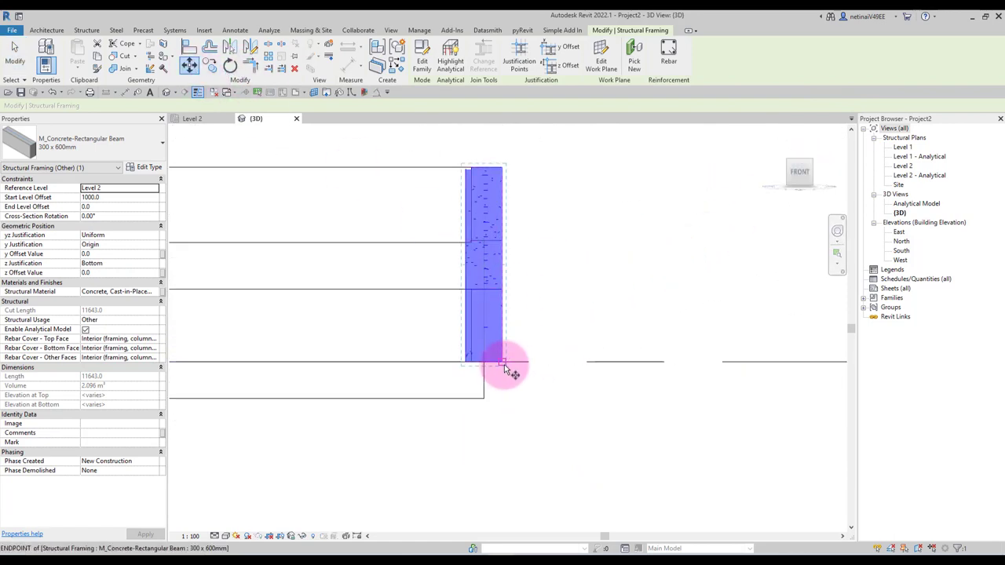
{"action": "left_click", "coordinate": [501, 362]}
{"action": "left_click", "coordinate": [488, 367]}
{"action": "key", "text": "Escape"}
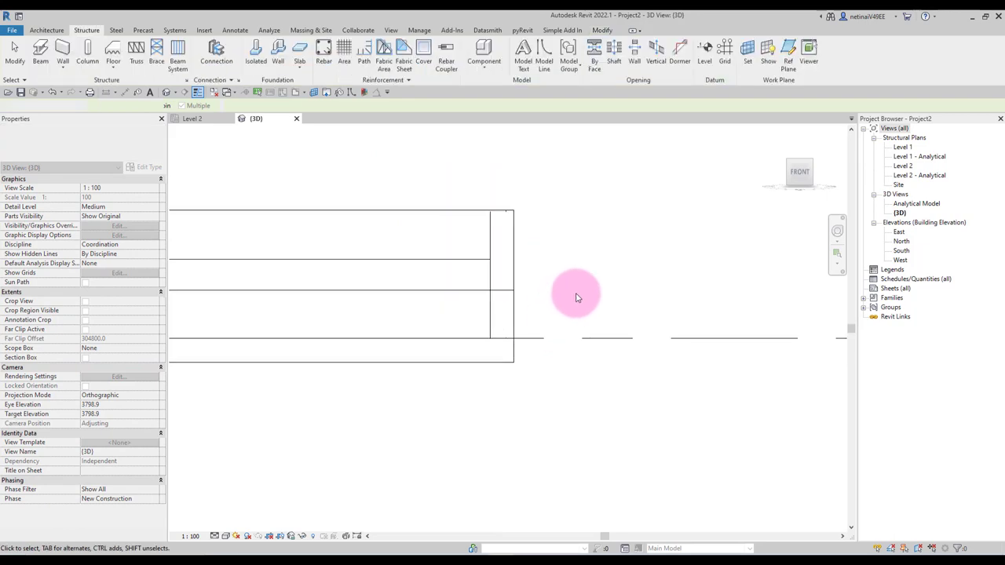
Orbit back to an isometric view of the slab and beam
{"action": "mouse_move", "coordinate": [578, 294]}
{"action": "middle_mouse_down", "text": "shift"}
{"action": "mouse_move", "coordinate": [589, 358]}
{"action": "mouse_move", "coordinate": [540, 383]}
{"action": "middle_mouse_up", "text": "shift"}
{"action": "scroll", "coordinate": [558, 396], "scroll_direction": "down", "scroll_amount": 3}
{"action": "scroll", "coordinate": [426, 382], "scroll_direction": "up", "scroll_amount": 3}
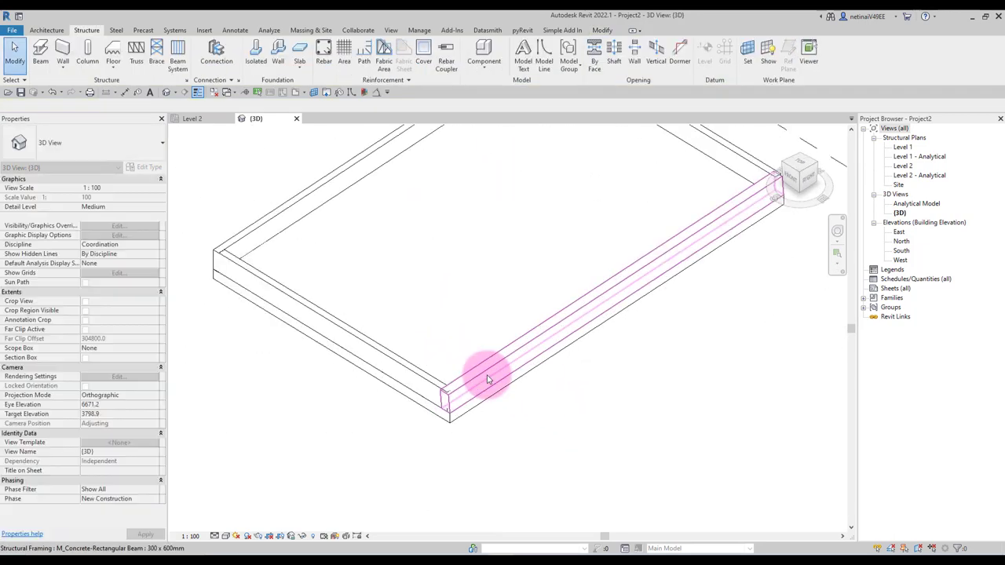
{"action": "scroll", "coordinate": [584, 421], "scroll_direction": "down", "scroll_amount": 3}
{"action": "scroll", "coordinate": [516, 374], "scroll_direction": "up", "scroll_amount": 2}
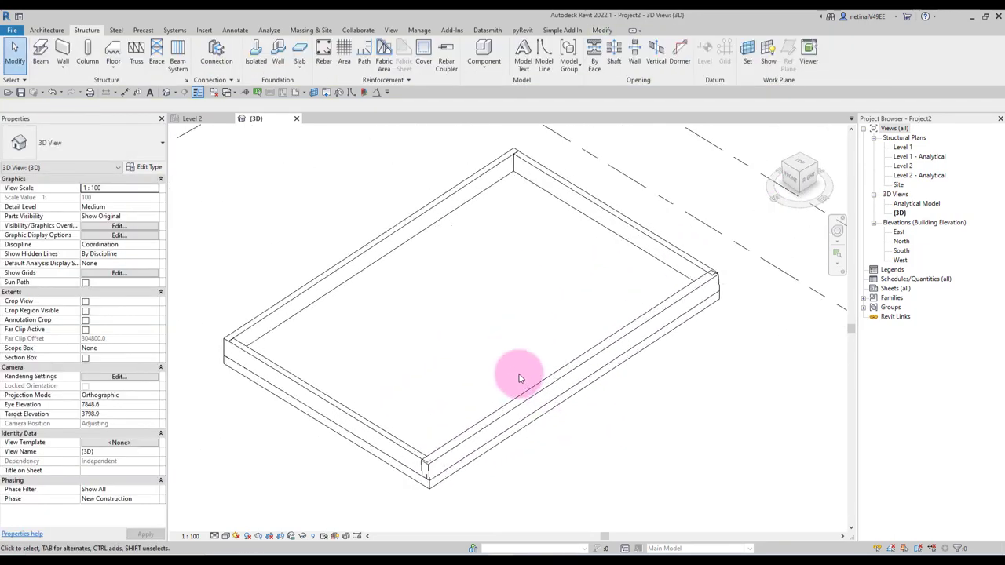